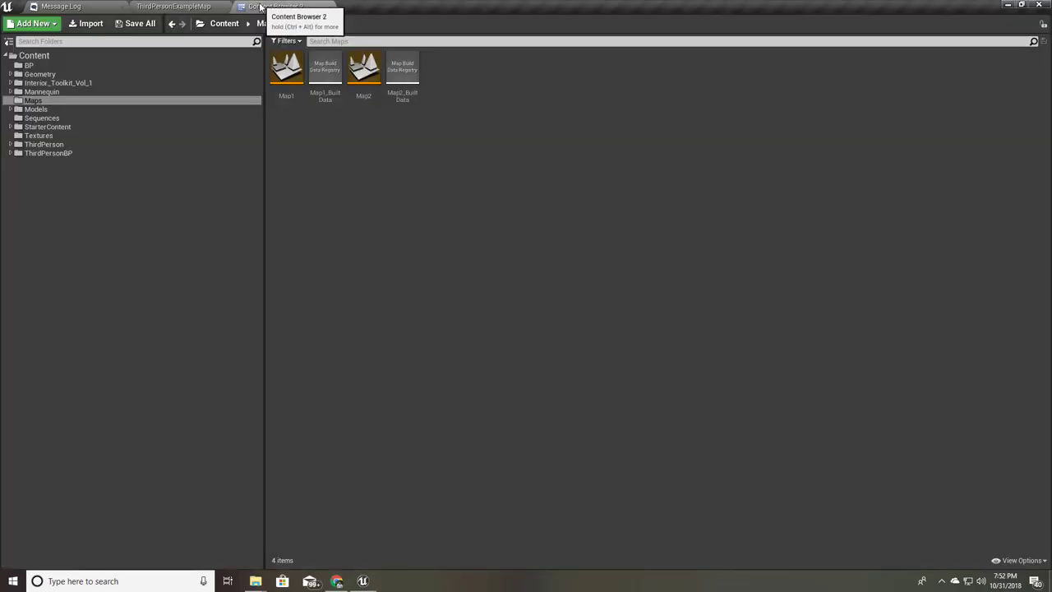
# Step: Load the Map2 level from Content > Maps in Content Browser 2
pyautogui.click(173, 7)
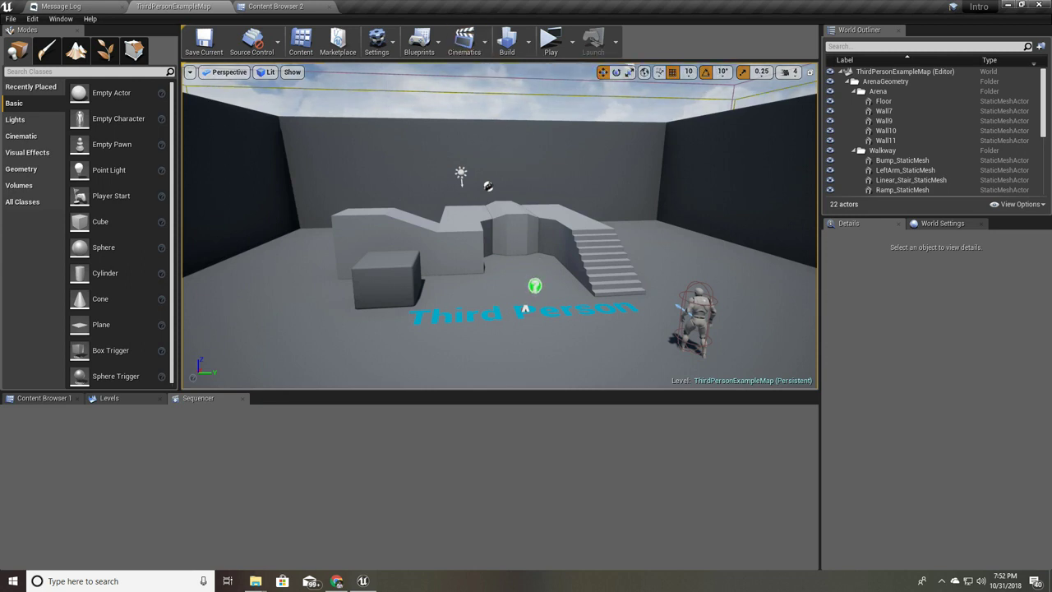
pyautogui.click(274, 7)
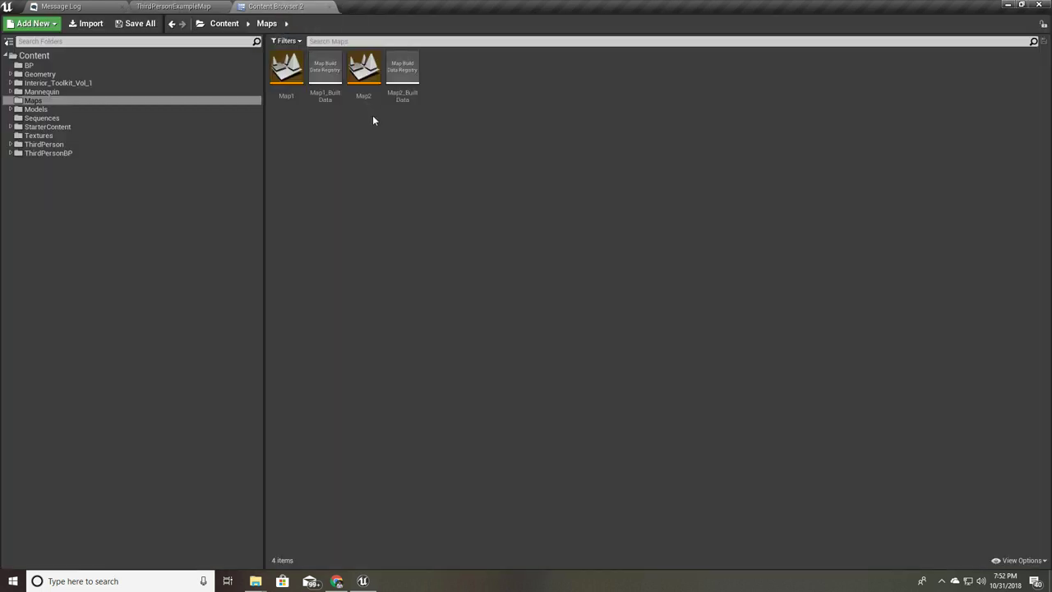
pyautogui.click(362, 64)
pyautogui.doubleClick(361, 64)
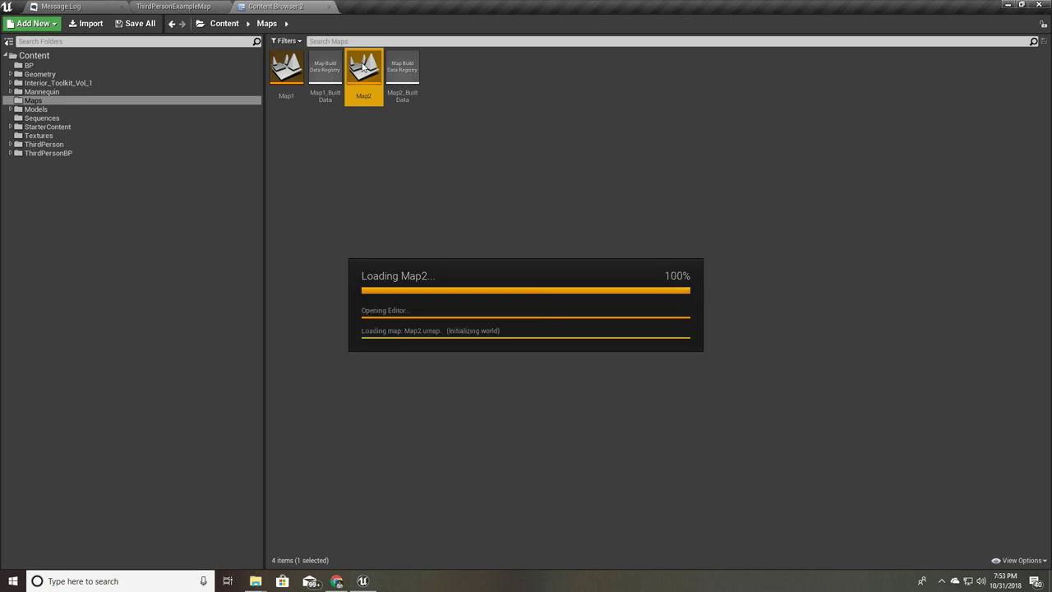
# Step: Fly to the house and delete the old Sequence1 clapboard actor
pyautogui.click(204, 6)
pyautogui.moveTo(463, 271); pyautogui.dragTo(449, 231)
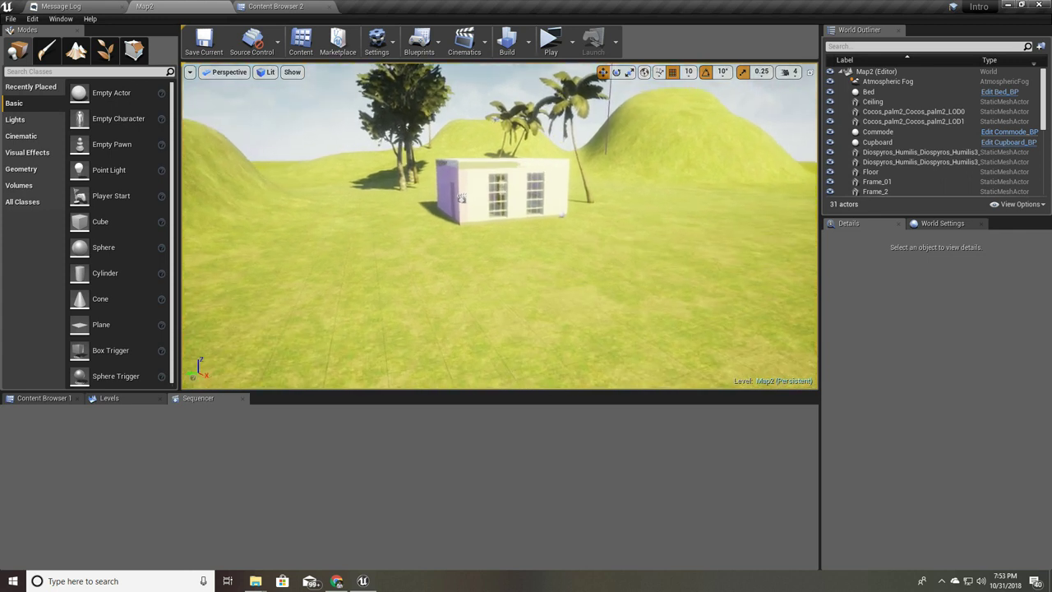
pyautogui.click(450, 228)
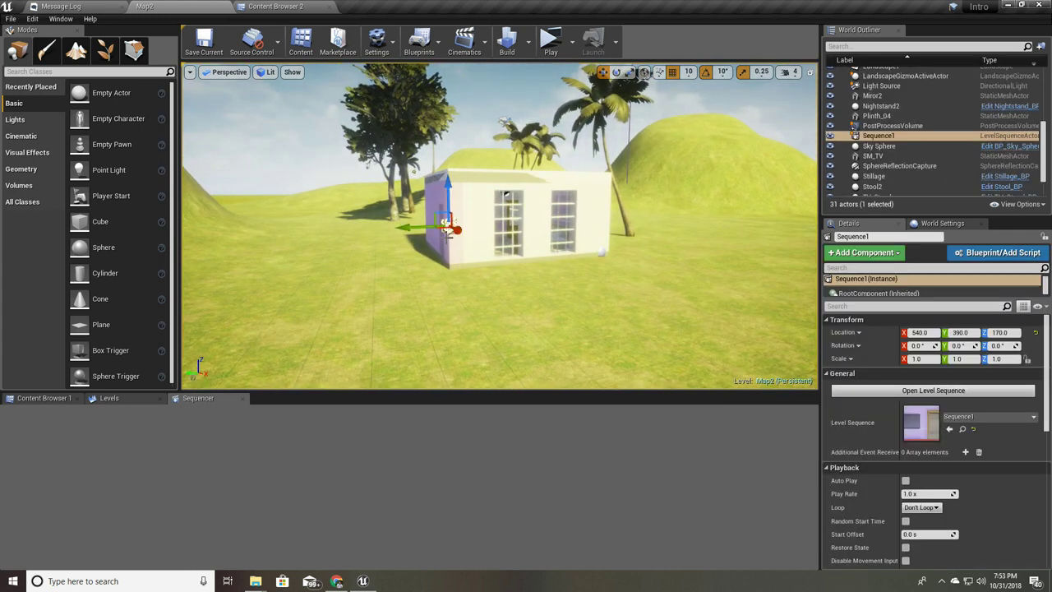
pyautogui.press('Delete')
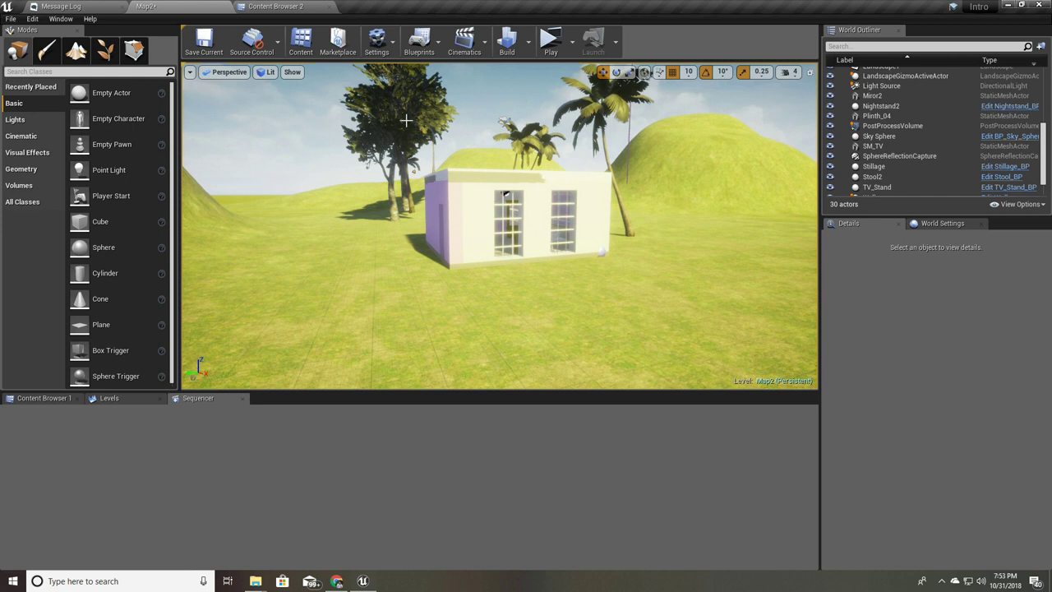
pyautogui.moveTo(506, 195)
pyautogui.mouseDown(button='right')
pyautogui.moveTo(695, 188)
pyautogui.moveTo(565, 189)
pyautogui.mouseUp(button='right')
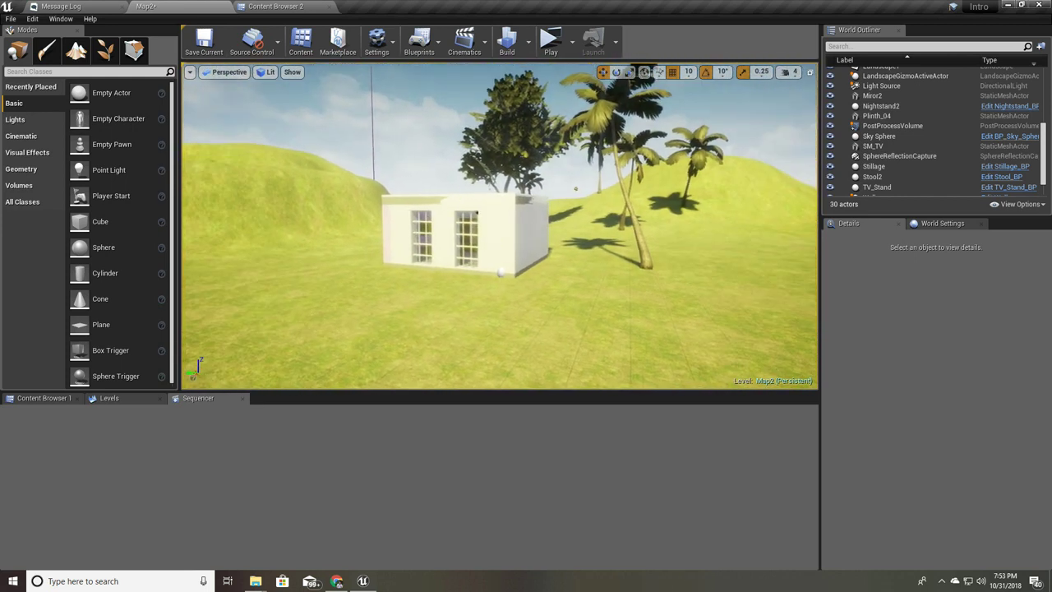
pyautogui.moveTo(565, 190); pyautogui.dragTo(624, 190, button='right')
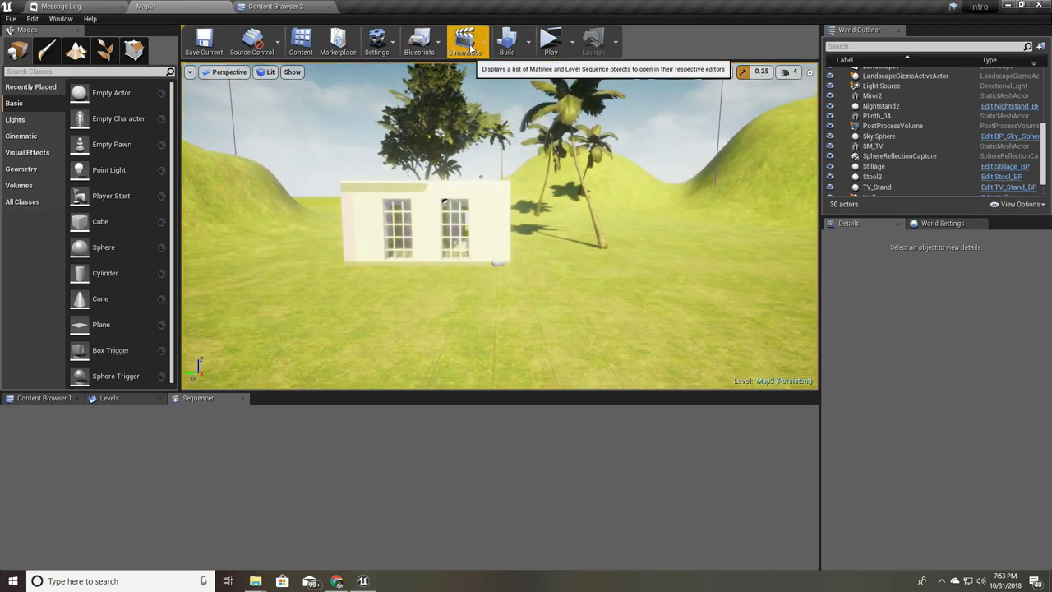
# Step: Add a level sequence from Cinematics, saved over Sequences/Sequence1
pyautogui.click(471, 49)
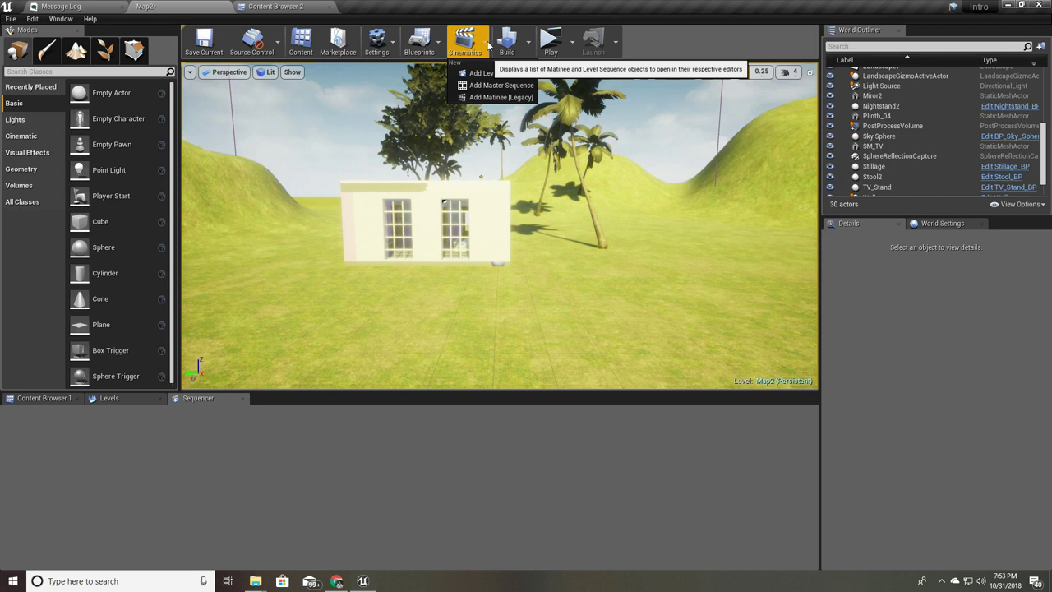
pyautogui.click(516, 76)
pyautogui.doubleClick(556, 144)
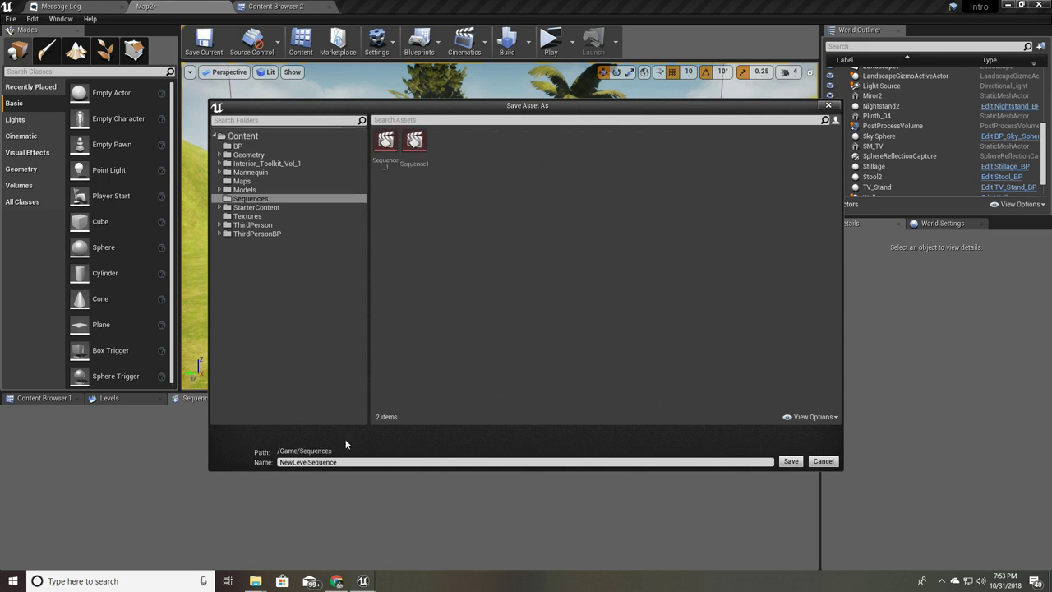
pyautogui.click(414, 141)
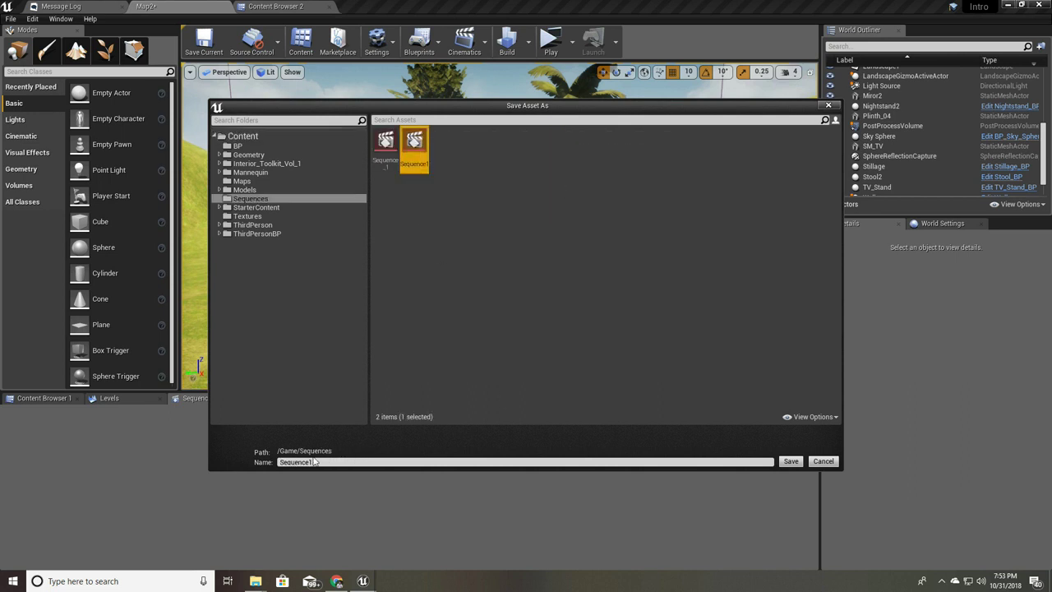
pyautogui.click(792, 462)
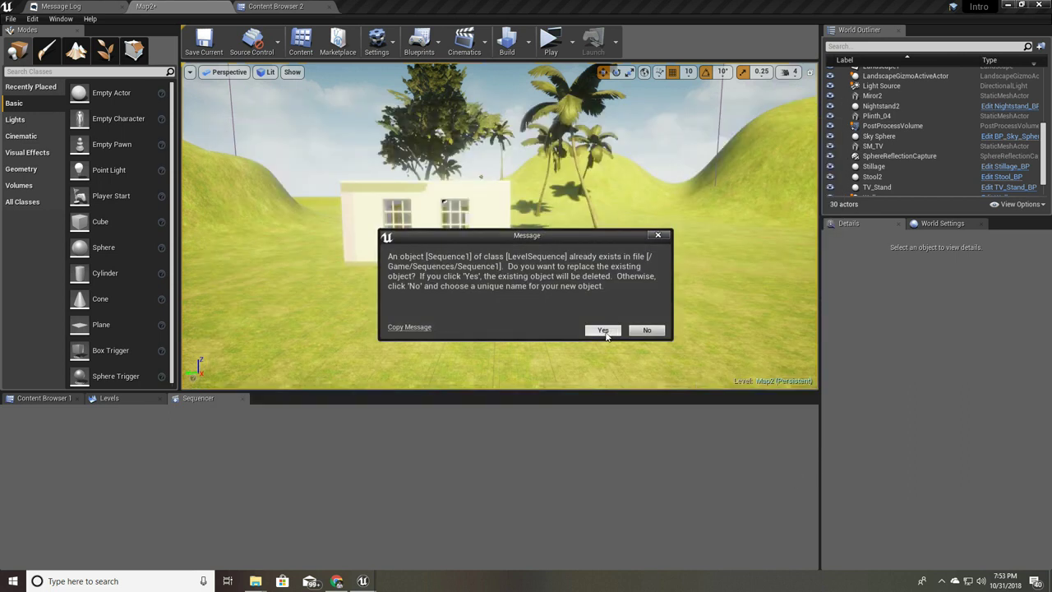
pyautogui.click(604, 331)
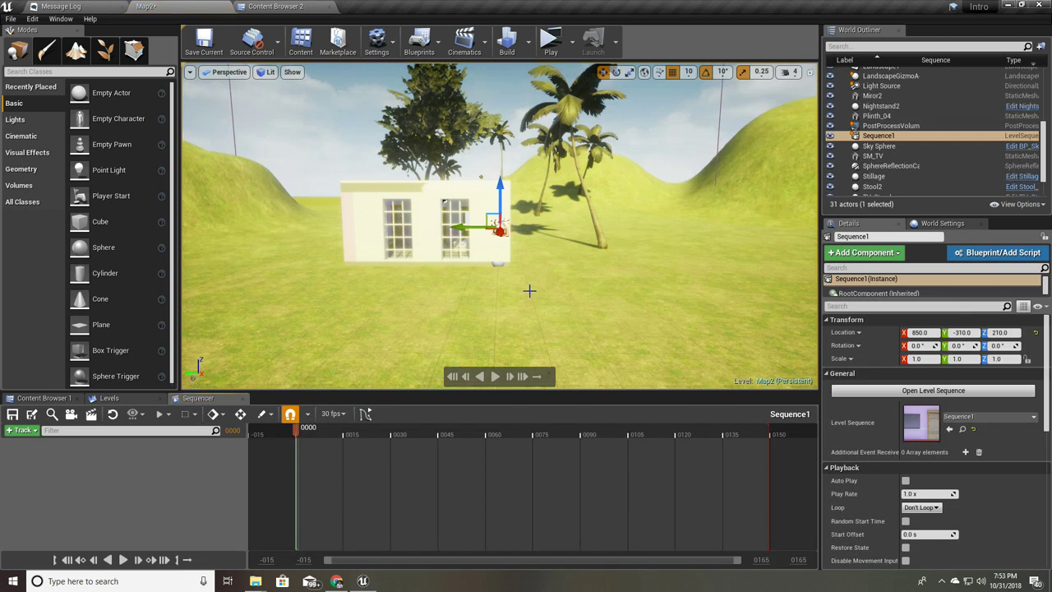
# Step: Fly the viewport toward the house to frame its windowed front wall
pyautogui.moveTo(517, 281); pyautogui.dragTo(517, 246)
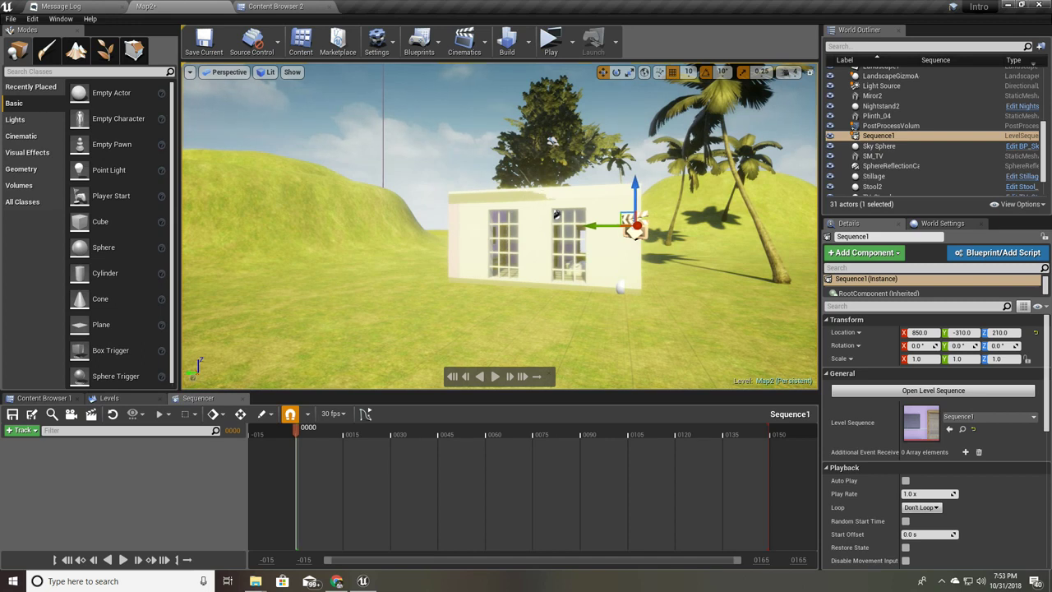
pyautogui.moveTo(517, 247); pyautogui.dragTo(517, 247)
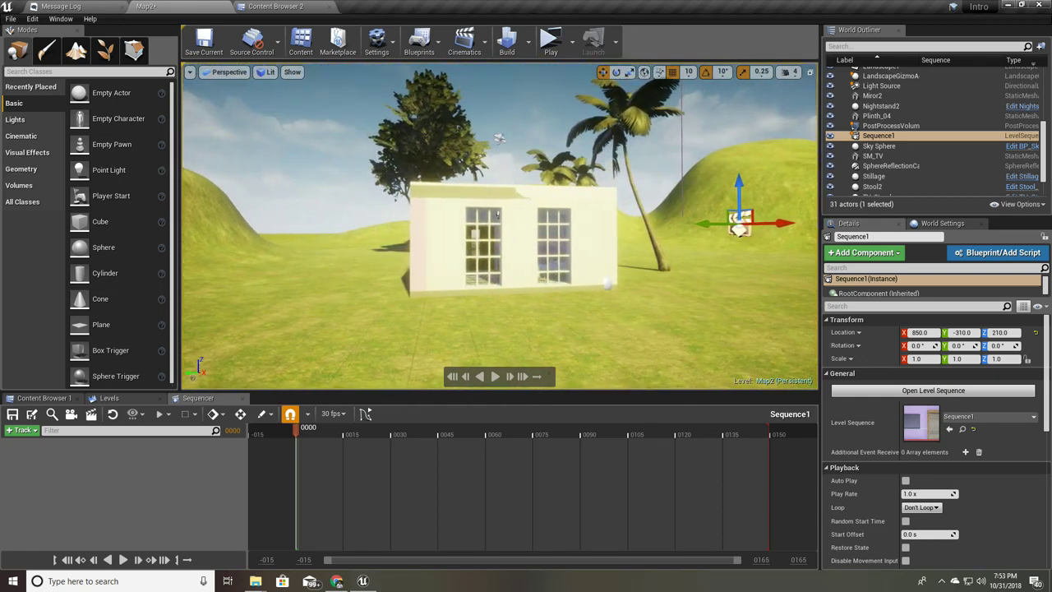
pyautogui.moveTo(502, 281); pyautogui.dragTo(501, 281)
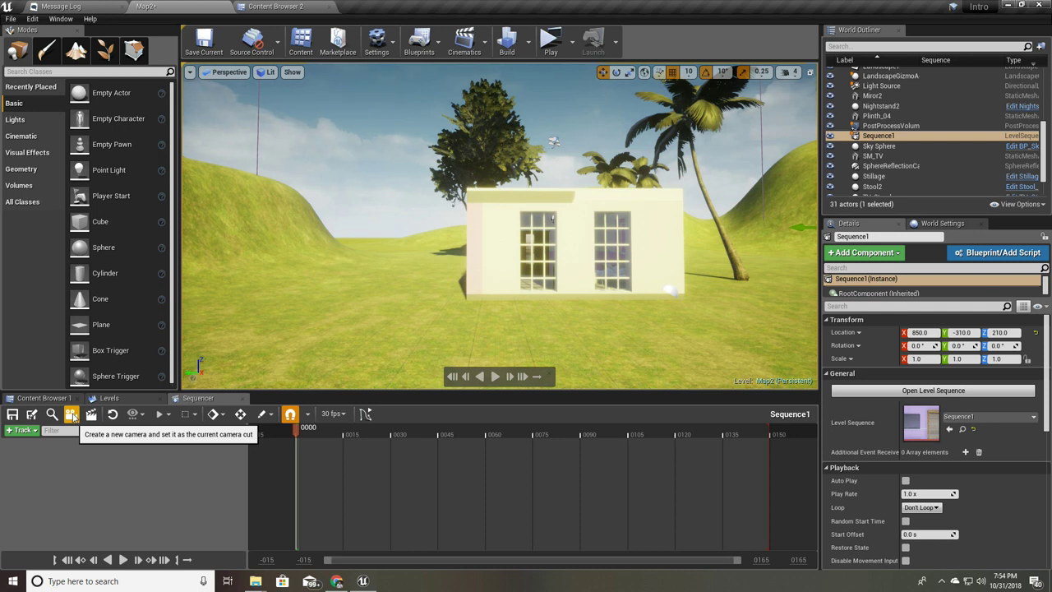
pyautogui.click(72, 415)
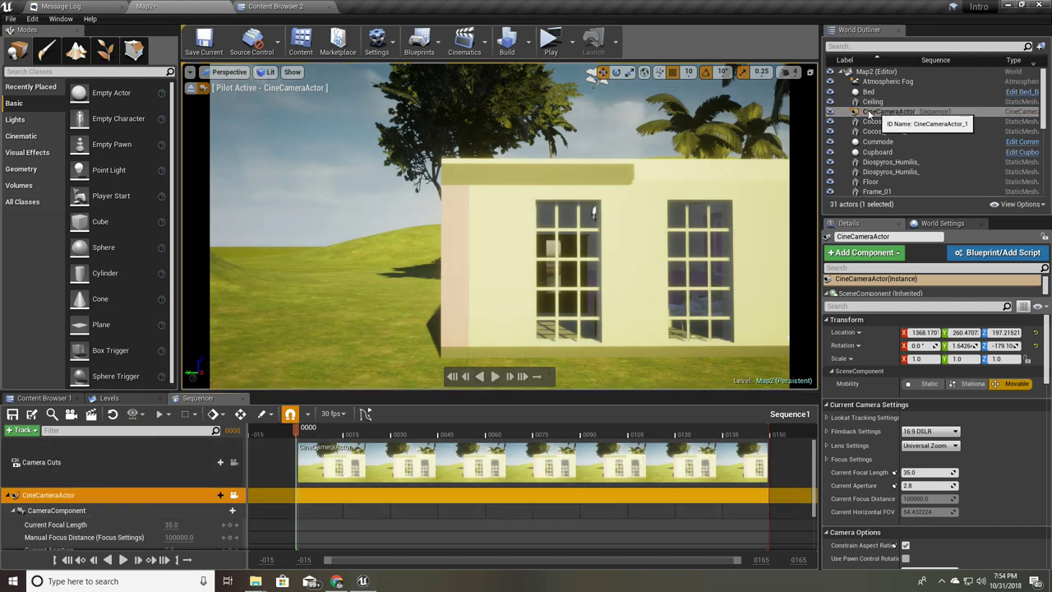
pyautogui.click(939, 113)
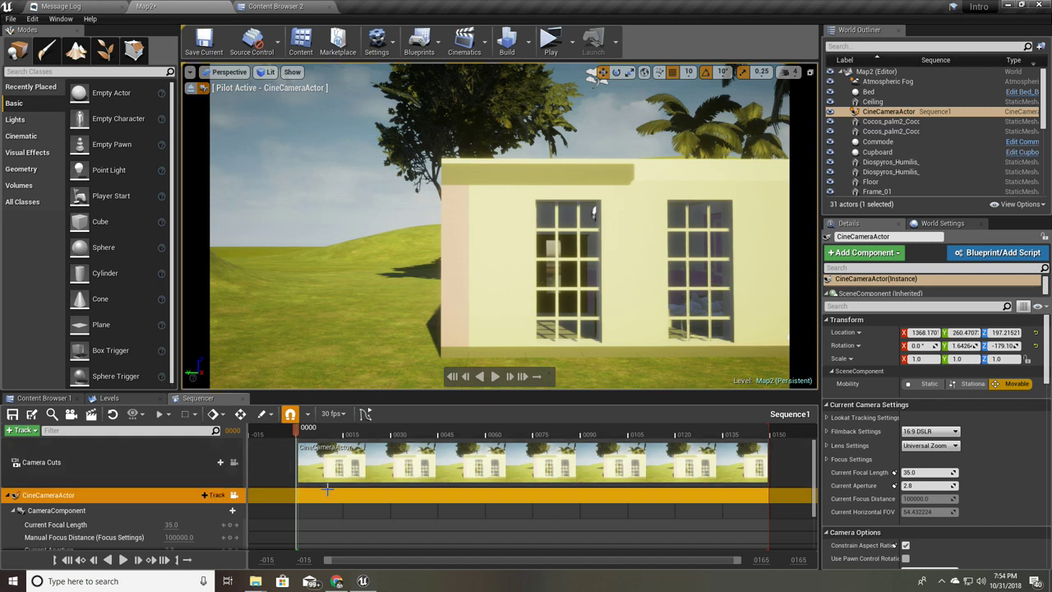
pyautogui.scroll(-1, 609, 499)
pyautogui.keyDown('ctrl'); pyautogui.scroll(-2, 575, 489); pyautogui.keyUp('ctrl')
pyautogui.scroll(1, 552, 493)
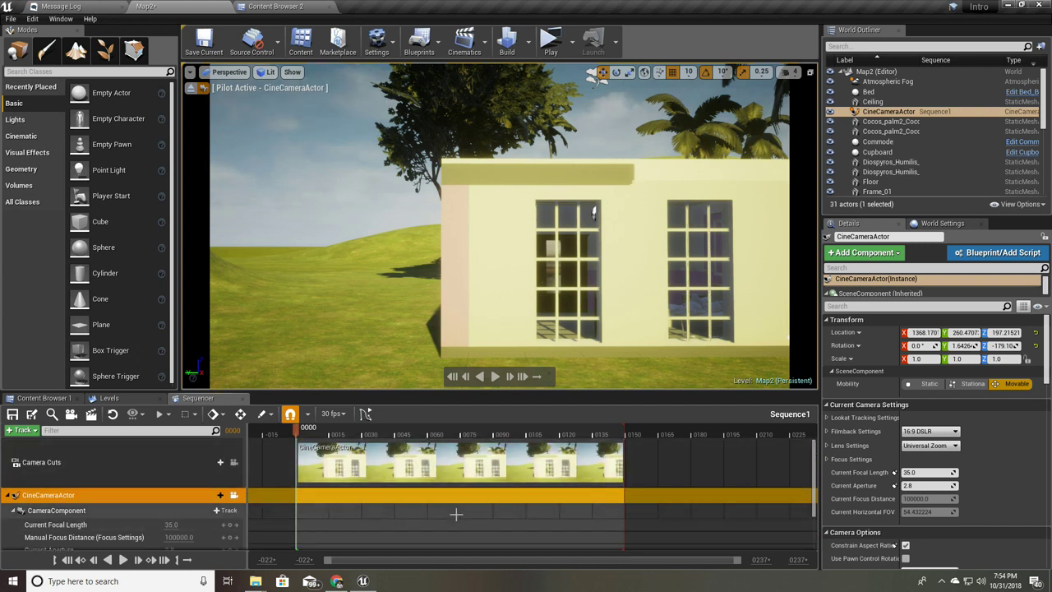
pyautogui.scroll(-2, 400, 498)
pyautogui.scroll(1, 399, 498)
pyautogui.scroll(-2, 254, 514)
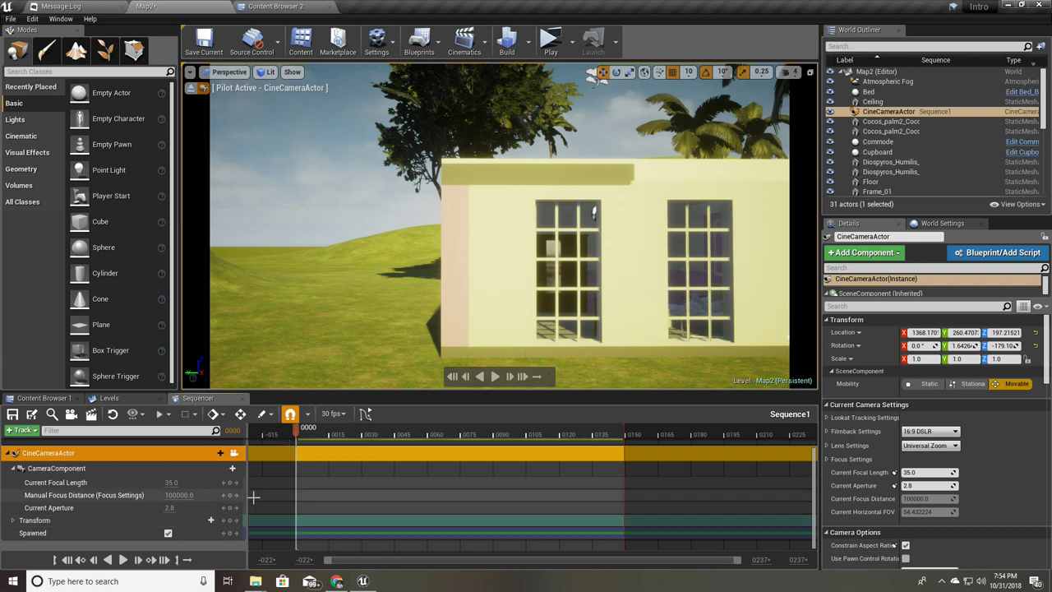
# Step: Key the camera transform at frame 0 and extend the sequence and camera cut to frame 300
pyautogui.click(231, 521)
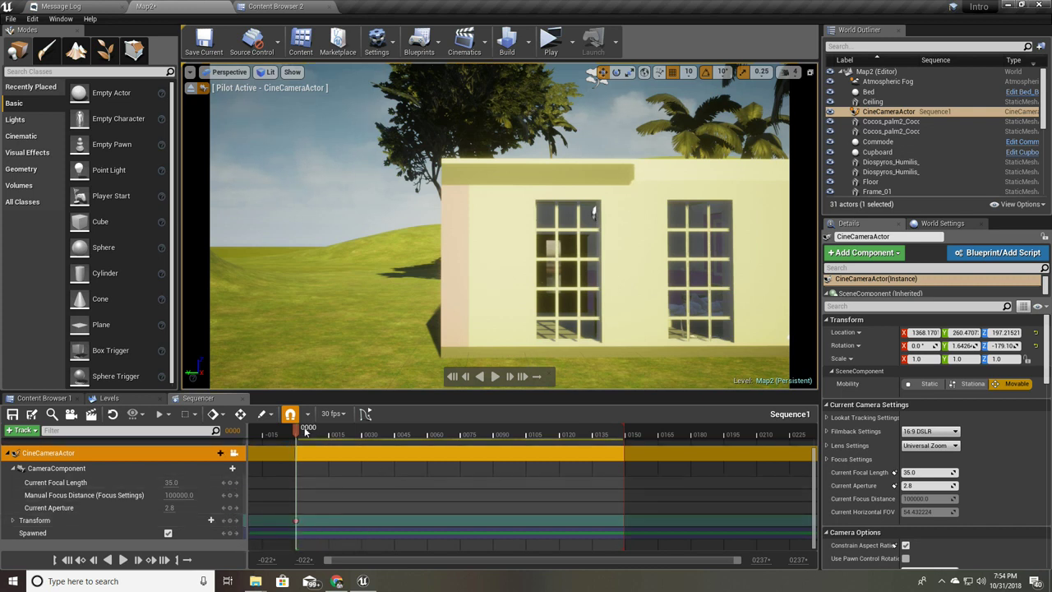
pyautogui.scroll(-2, 583, 496)
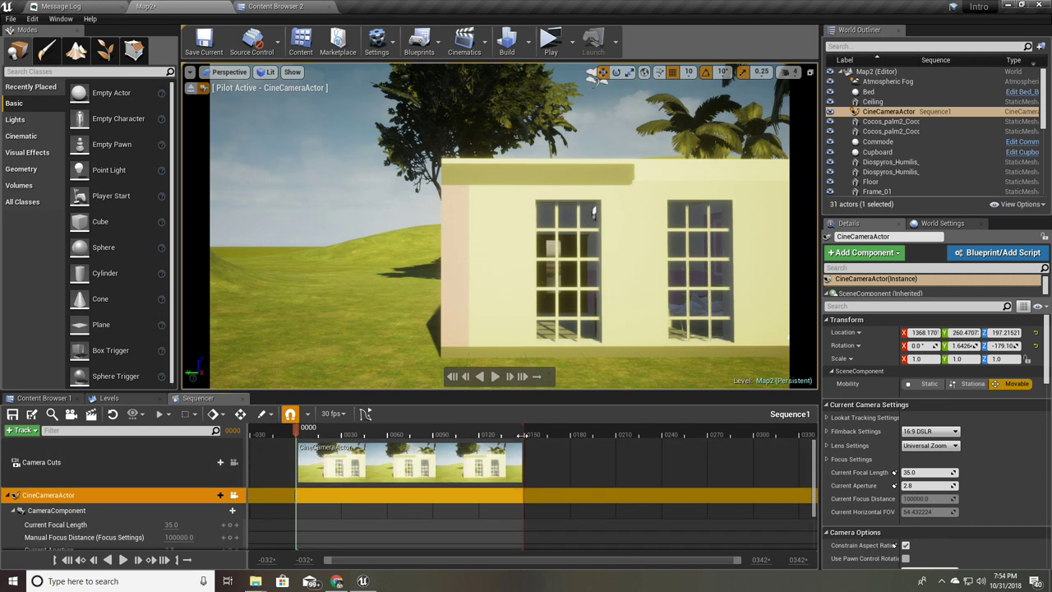
pyautogui.moveTo(522, 434); pyautogui.dragTo(756, 436)
pyautogui.moveTo(465, 465)
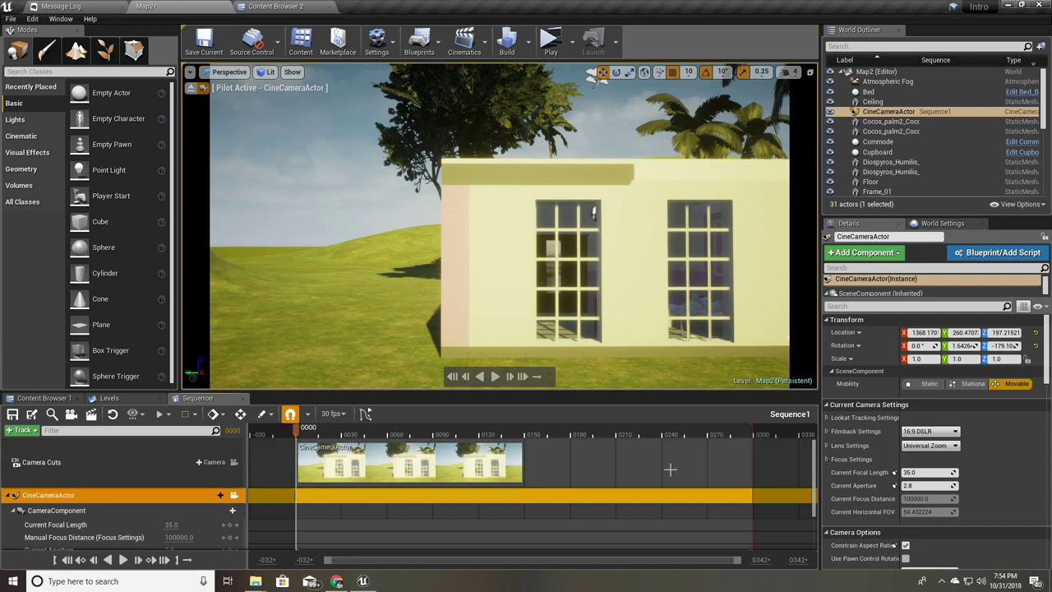
pyautogui.moveTo(521, 459)
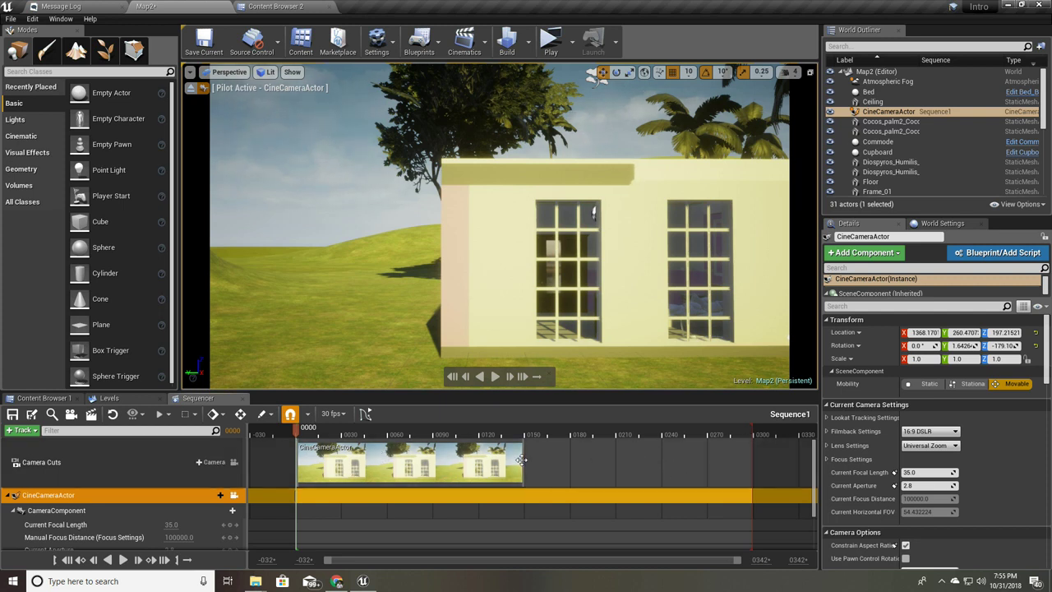
pyautogui.moveTo(523, 460); pyautogui.dragTo(750, 465)
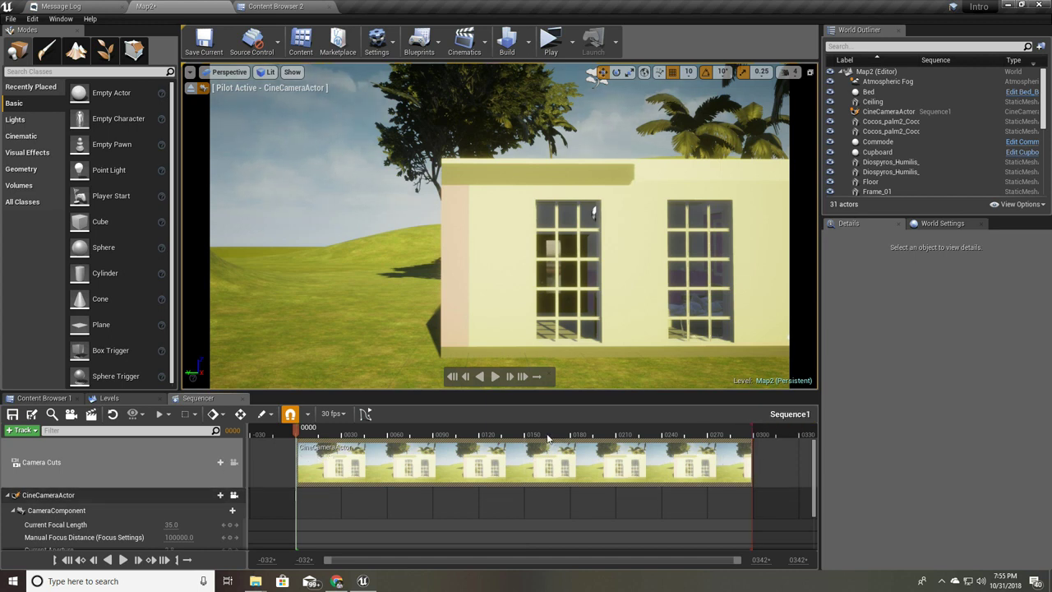
# Step: At frame 150, fly the camera right up to the house's right window
pyautogui.moveTo(299, 434); pyautogui.dragTo(525, 442)
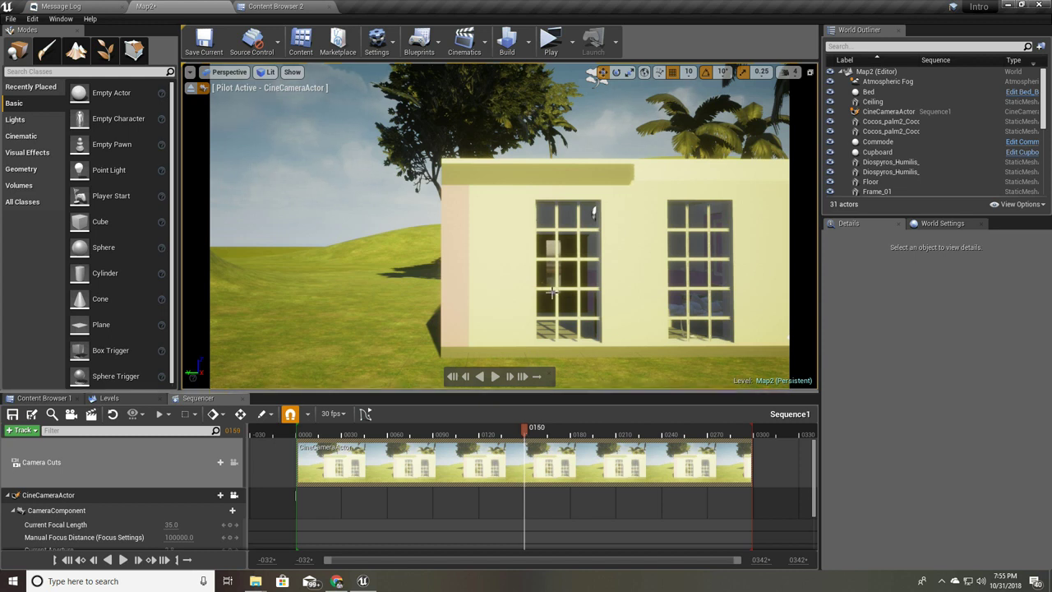
pyautogui.moveTo(526, 287); pyautogui.dragTo(575, 288, button='right')
pyautogui.moveTo(526, 287); pyautogui.dragTo(535, 205)
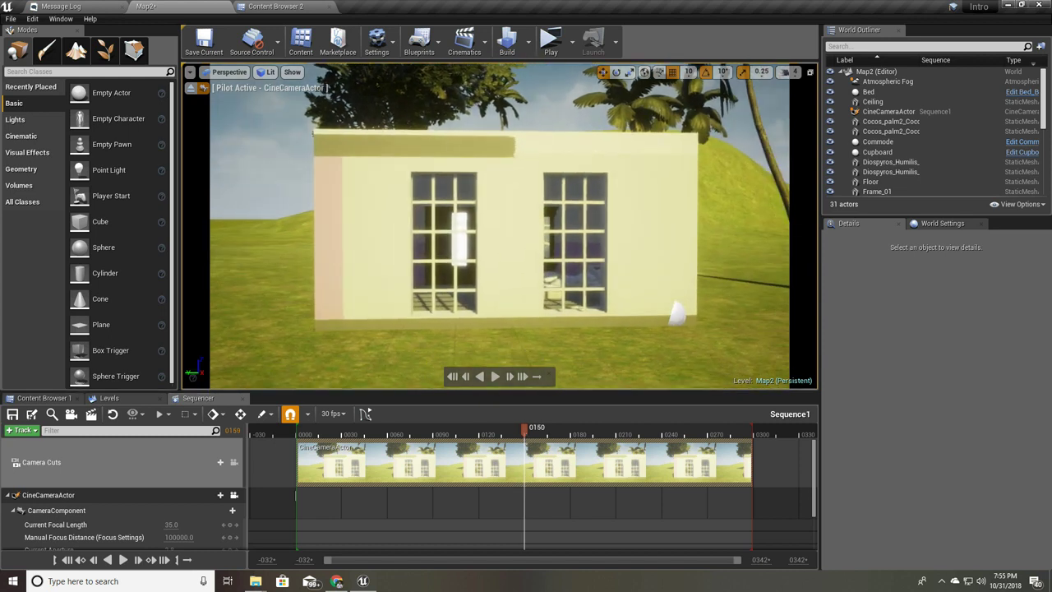
pyautogui.moveTo(526, 288); pyautogui.dragTo(542, 206)
pyautogui.moveTo(526, 288); pyautogui.dragTo(538, 206)
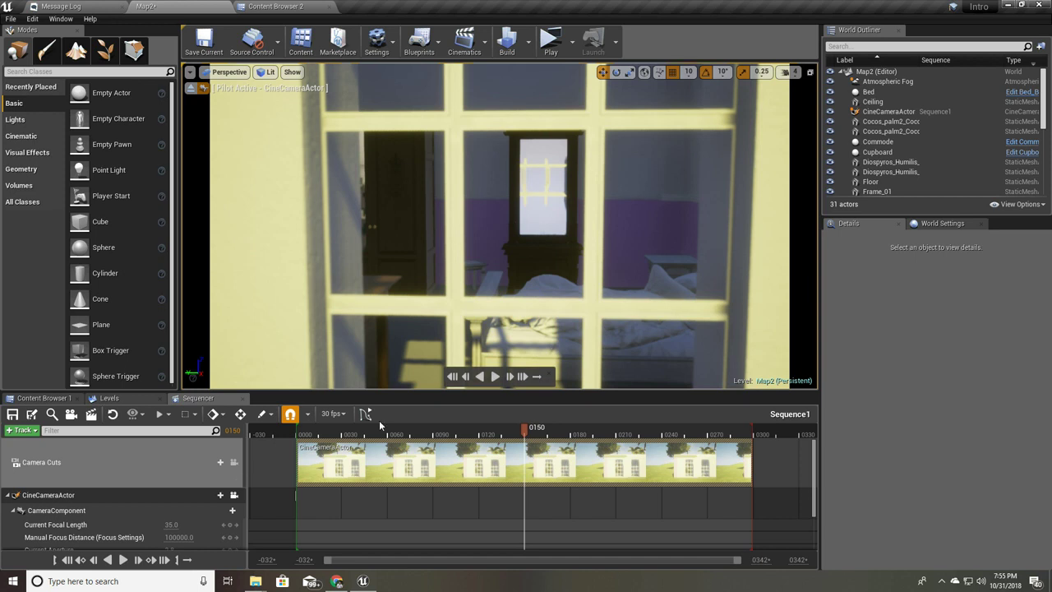
# Step: Key the camera's bedroom view at frame 150, preview the move, and show its curves
pyautogui.scroll(-1, 158, 514)
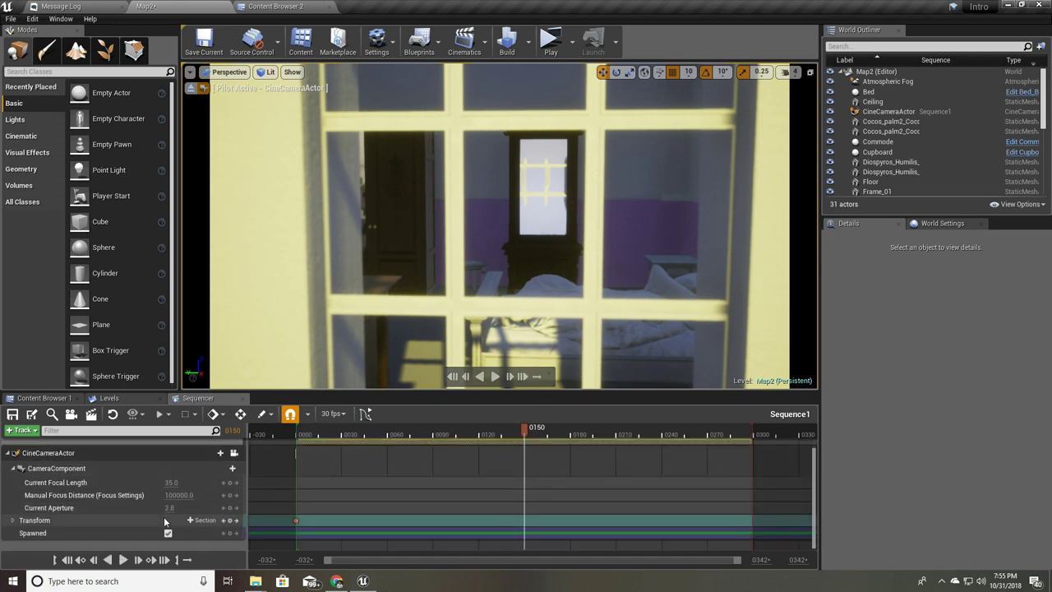
pyautogui.click(14, 520)
pyautogui.scroll(-1, 14, 523)
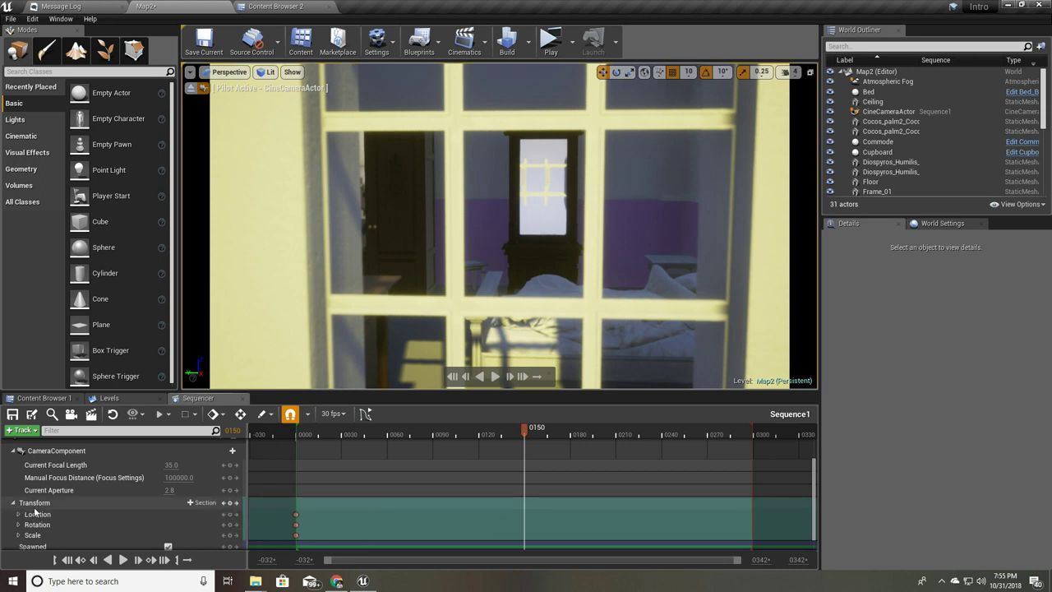
pyautogui.click(18, 505)
pyautogui.click(14, 502)
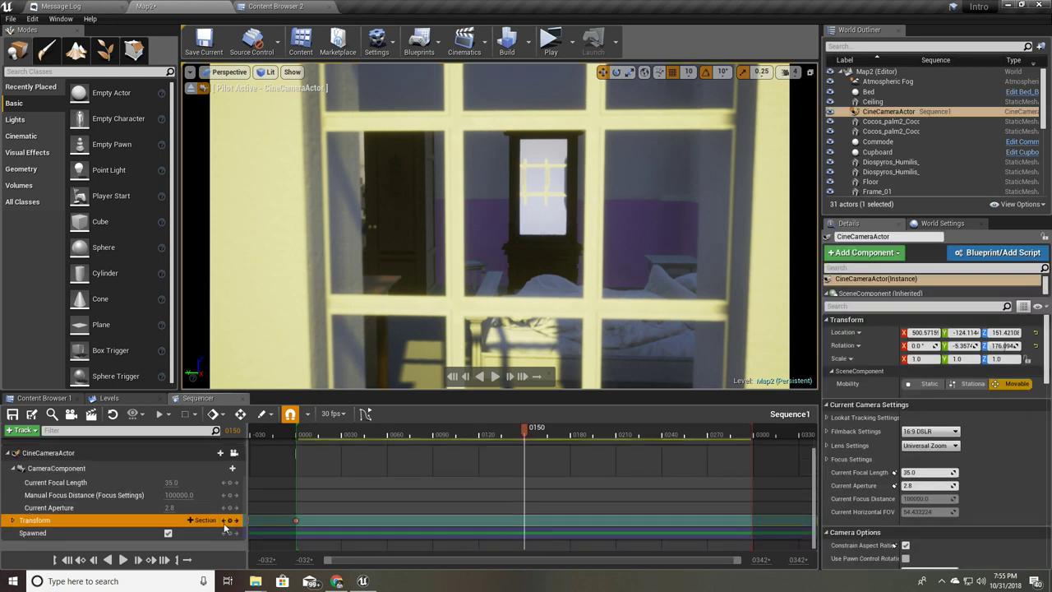
pyautogui.click(229, 521)
pyautogui.moveTo(526, 432); pyautogui.dragTo(319, 442)
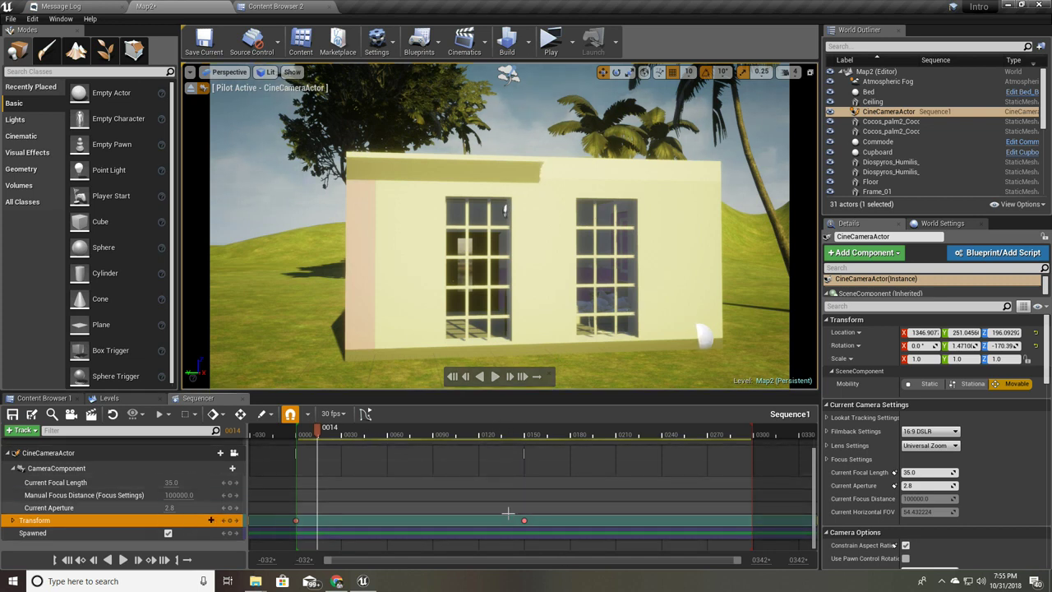
pyautogui.click(366, 415)
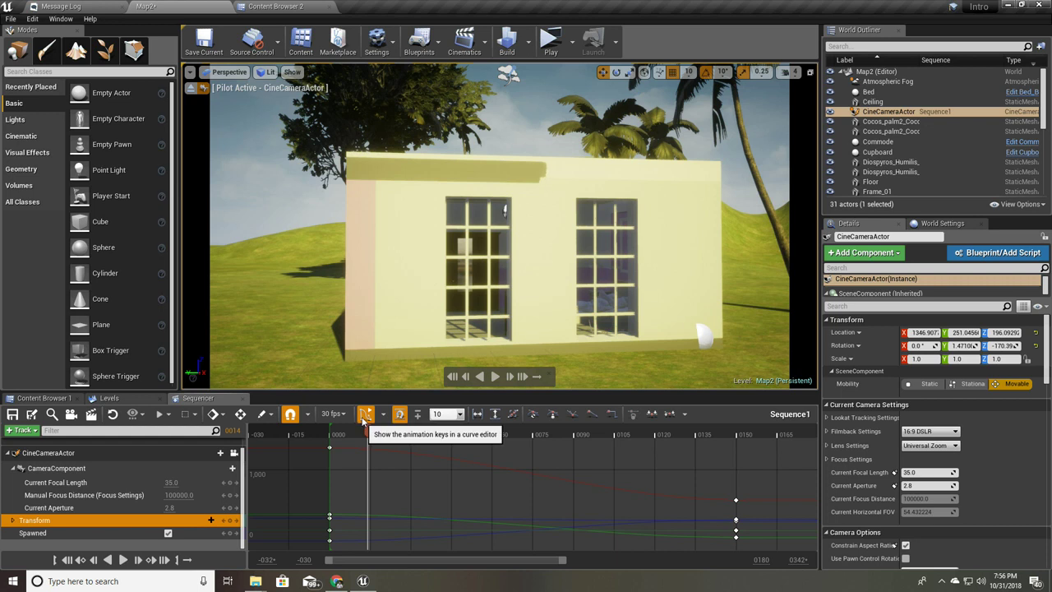
# Step: Set the camera's end Yaw key to -180 in the curve editor and replay the turn
pyautogui.click(16, 521)
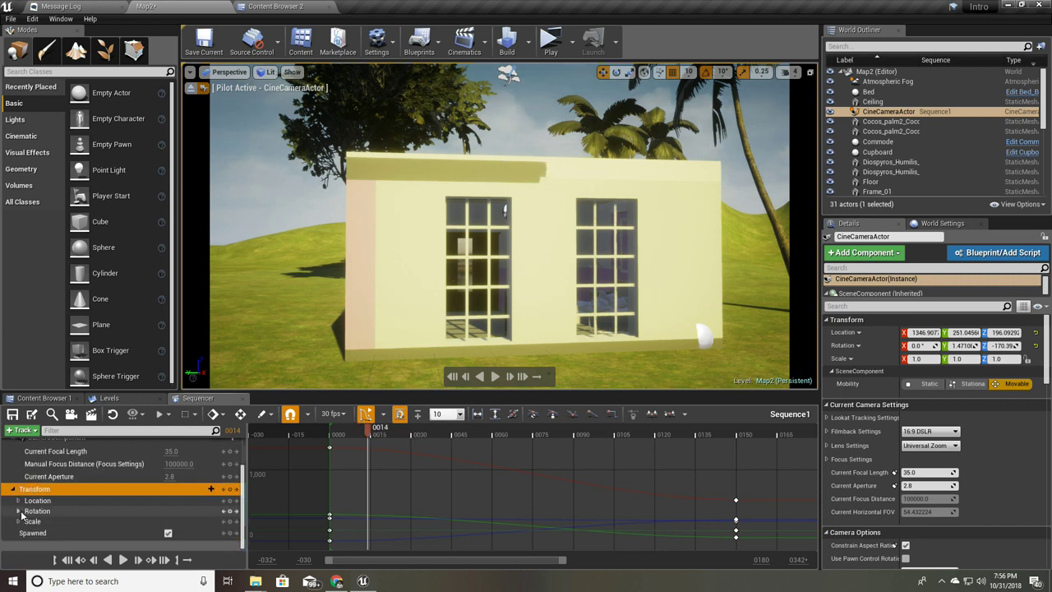
pyautogui.click(19, 511)
pyautogui.click(191, 512)
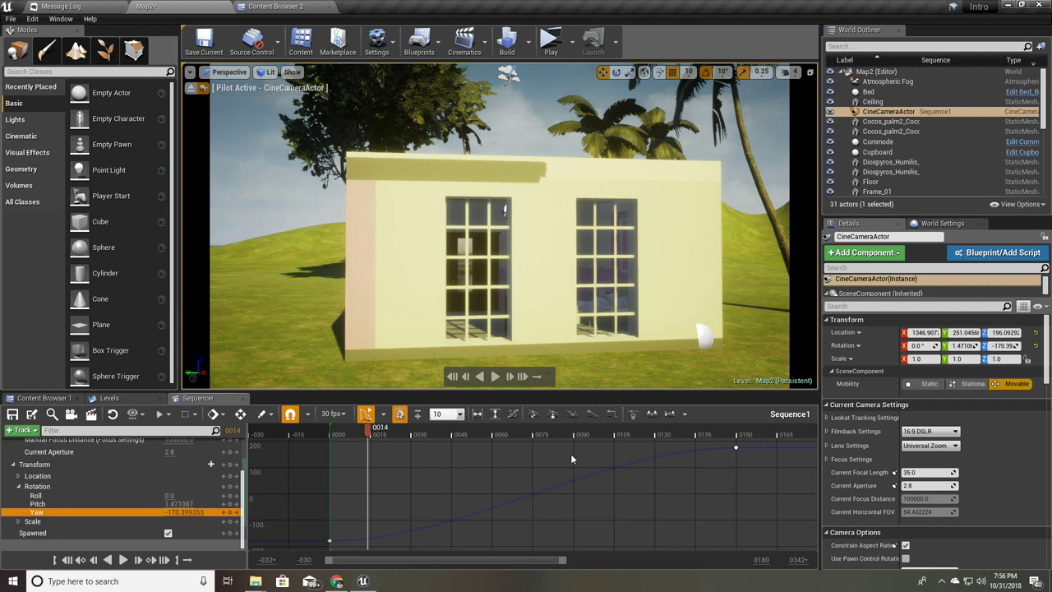
pyautogui.moveTo(372, 427); pyautogui.dragTo(730, 431)
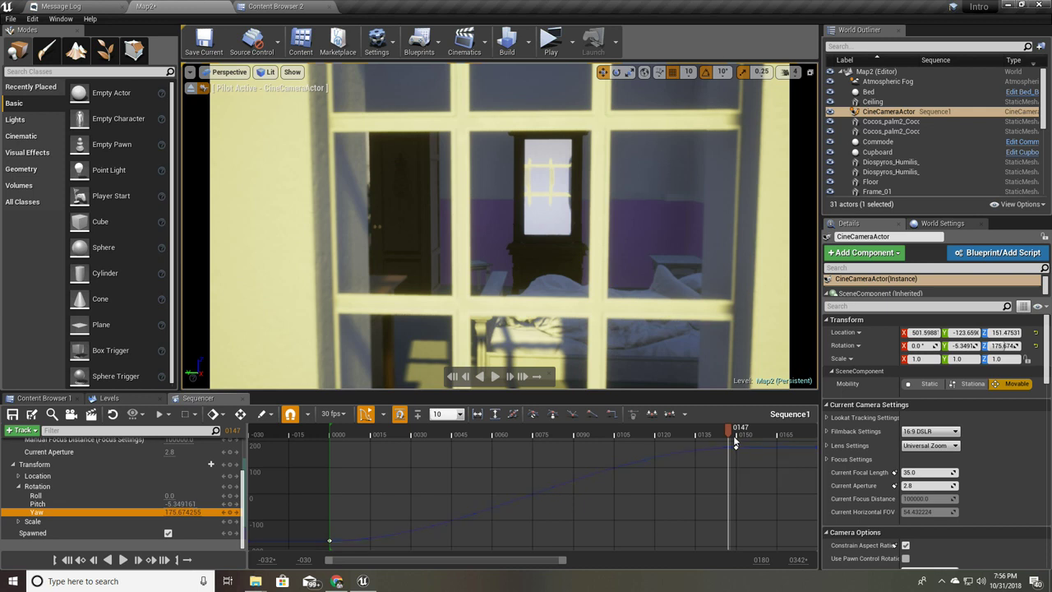
pyautogui.moveTo(738, 447); pyautogui.dragTo(737, 547)
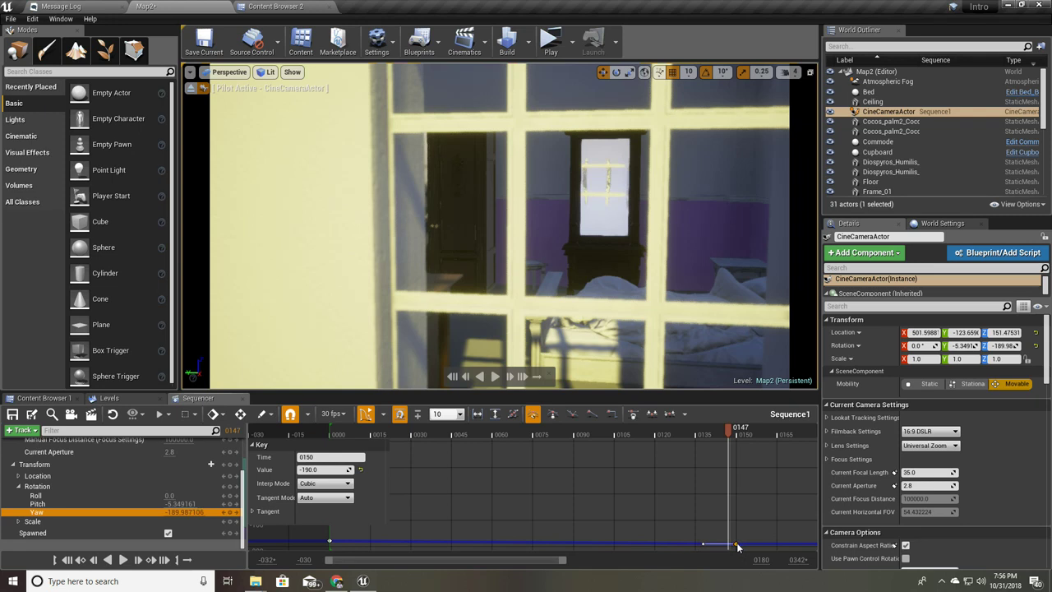
pyautogui.moveTo(736, 544); pyautogui.dragTo(738, 545)
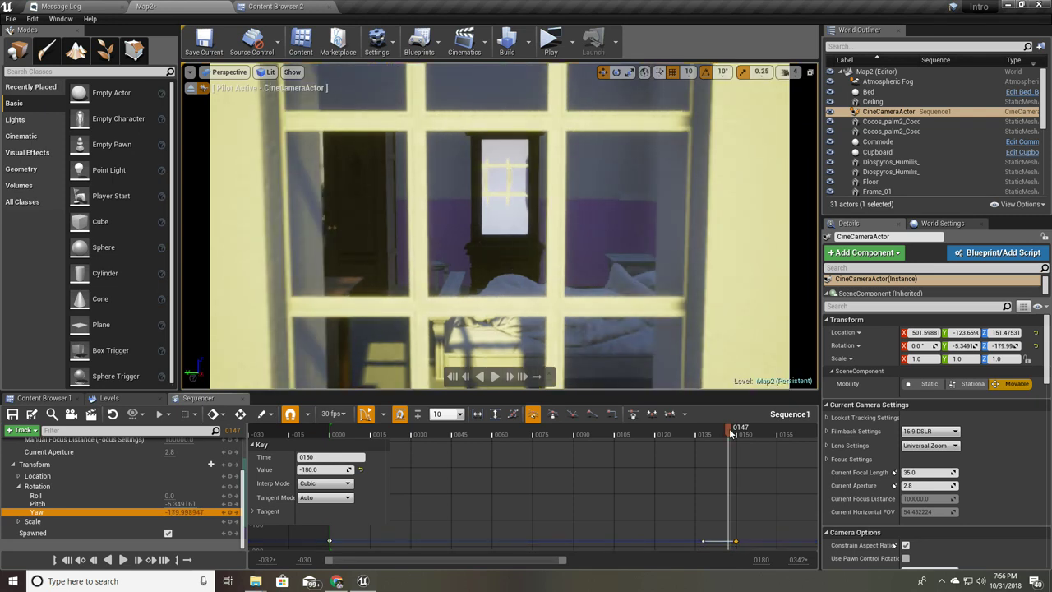
pyautogui.moveTo(731, 433)
pyautogui.mouseDown()
pyautogui.moveTo(348, 434)
pyautogui.moveTo(764, 435)
pyautogui.moveTo(369, 434)
pyautogui.moveTo(716, 433)
pyautogui.mouseUp()
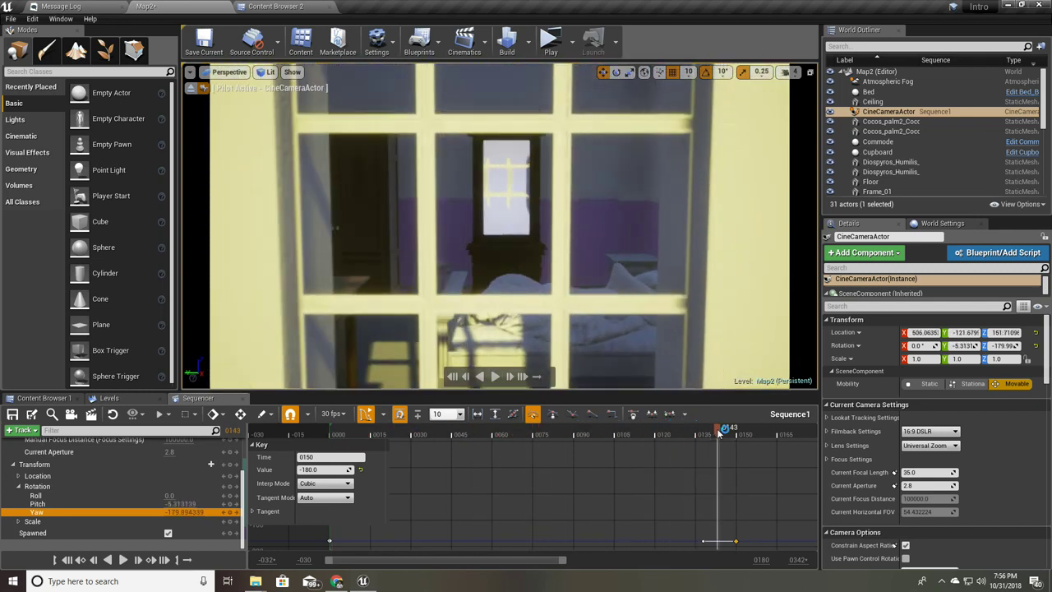
# Step: Return to the keyframe tracks and move the playhead to around frame 298
pyautogui.click(366, 416)
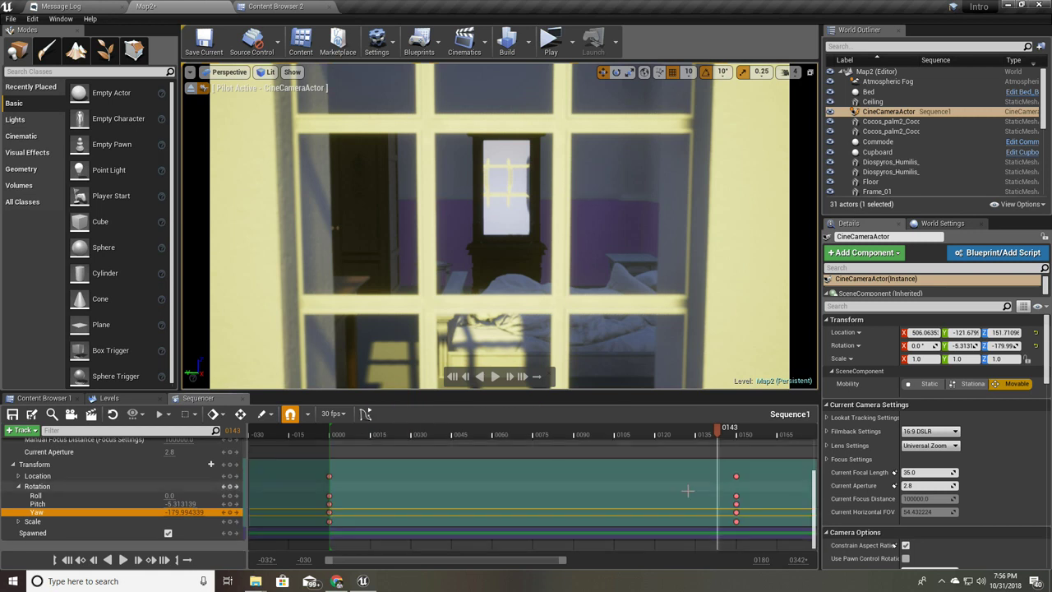
pyautogui.keyDown('ctrl'); pyautogui.scroll(-3, 535, 485); pyautogui.keyUp('ctrl')
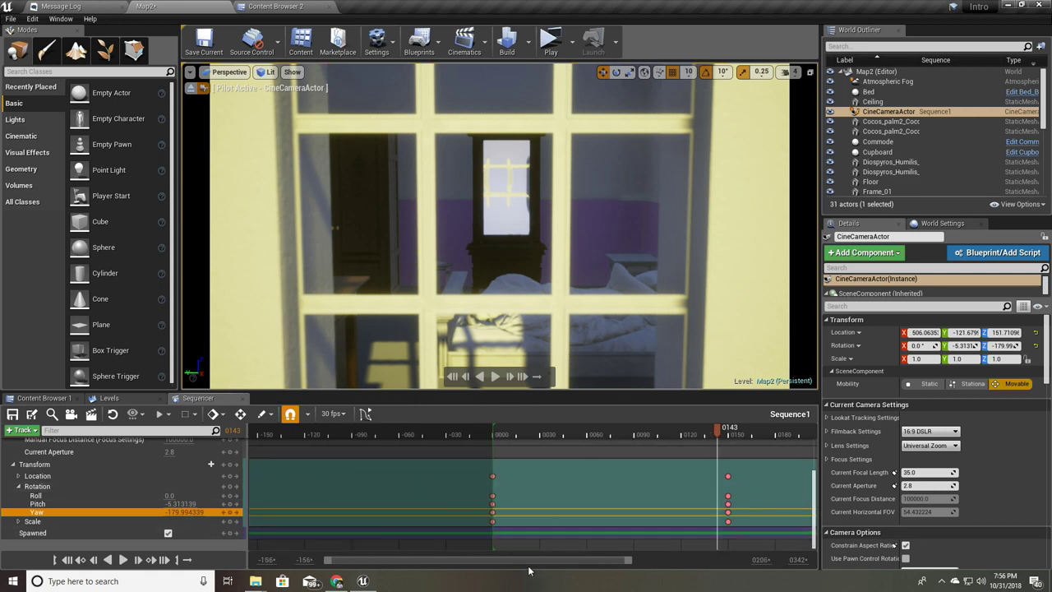
pyautogui.moveTo(610, 562); pyautogui.dragTo(750, 573)
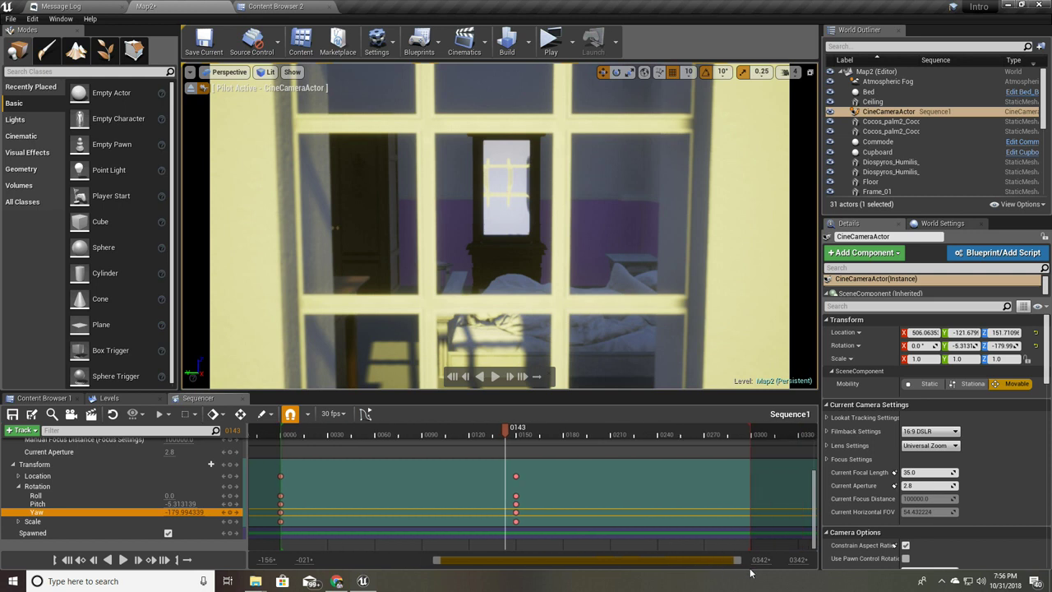
pyautogui.moveTo(509, 427); pyautogui.dragTo(521, 435)
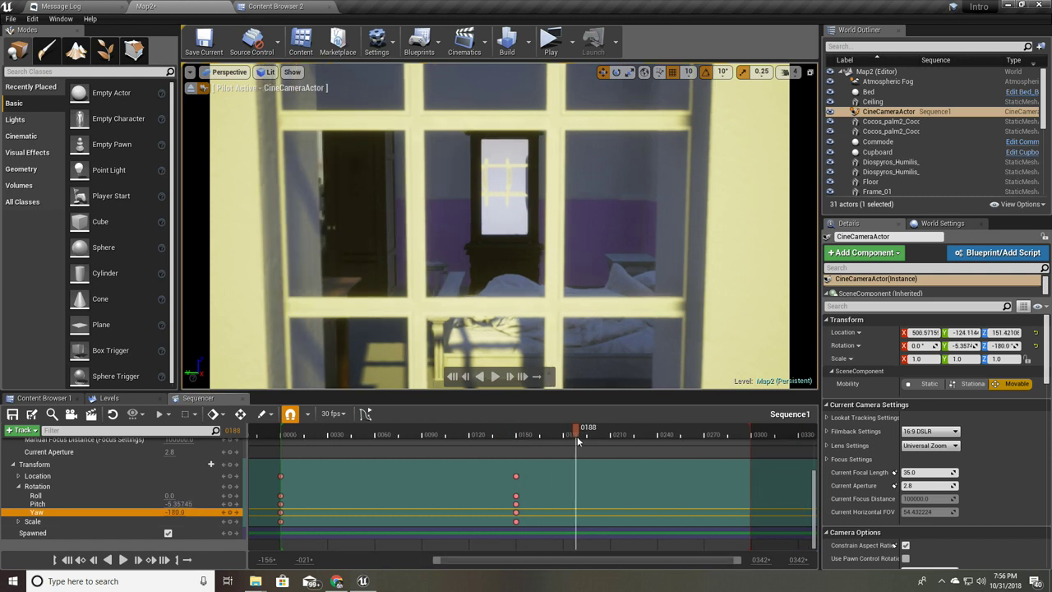
pyautogui.moveTo(587, 436); pyautogui.dragTo(749, 438)
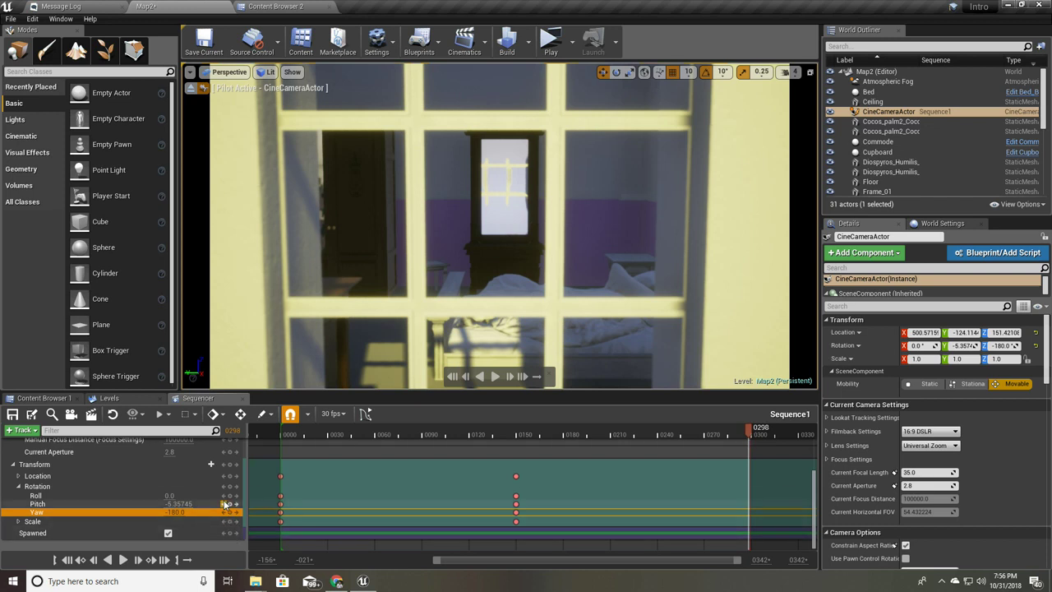
pyautogui.moveTo(231, 465)
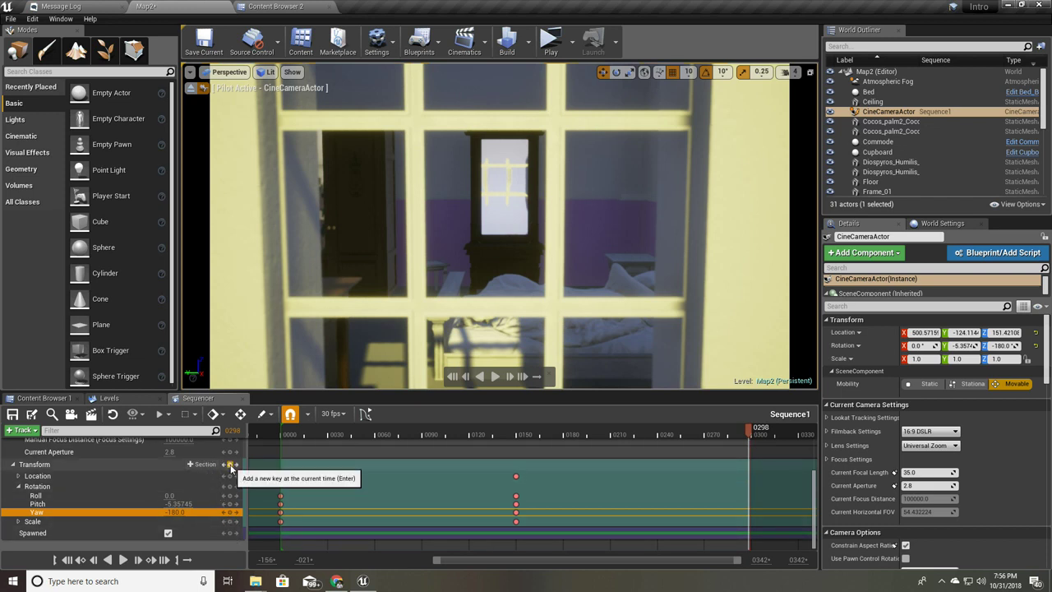
# Step: Pilot the camera into the bedroom aimed at the bed, then review from frame 142
pyautogui.moveTo(493, 246); pyautogui.dragTo(526, 271, button='right')
pyautogui.press('w')
pyautogui.press('w')
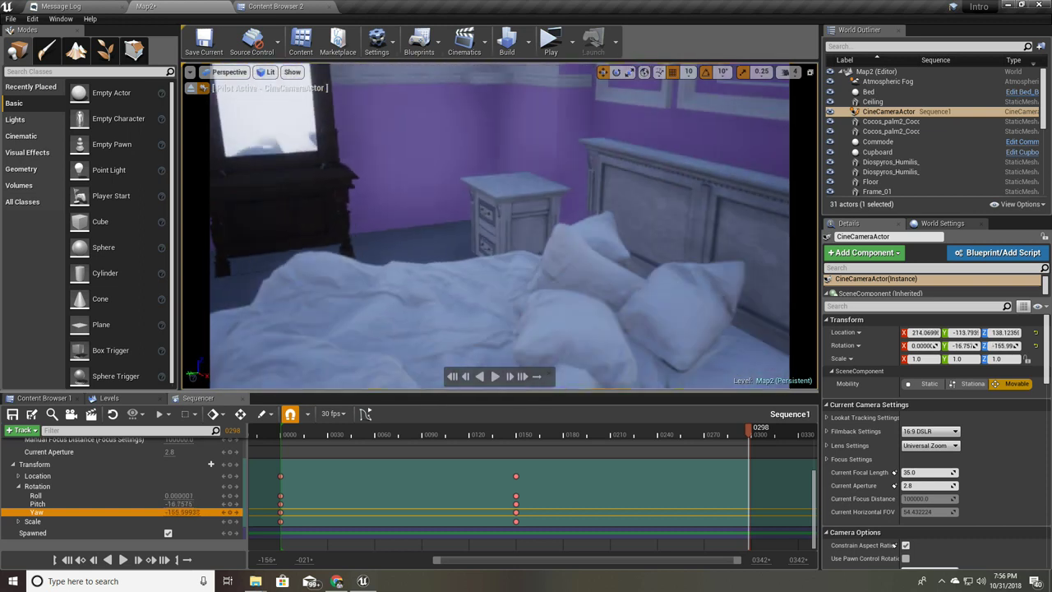
pyautogui.press('s')
pyautogui.moveTo(493, 246); pyautogui.dragTo(615, 419, button='right')
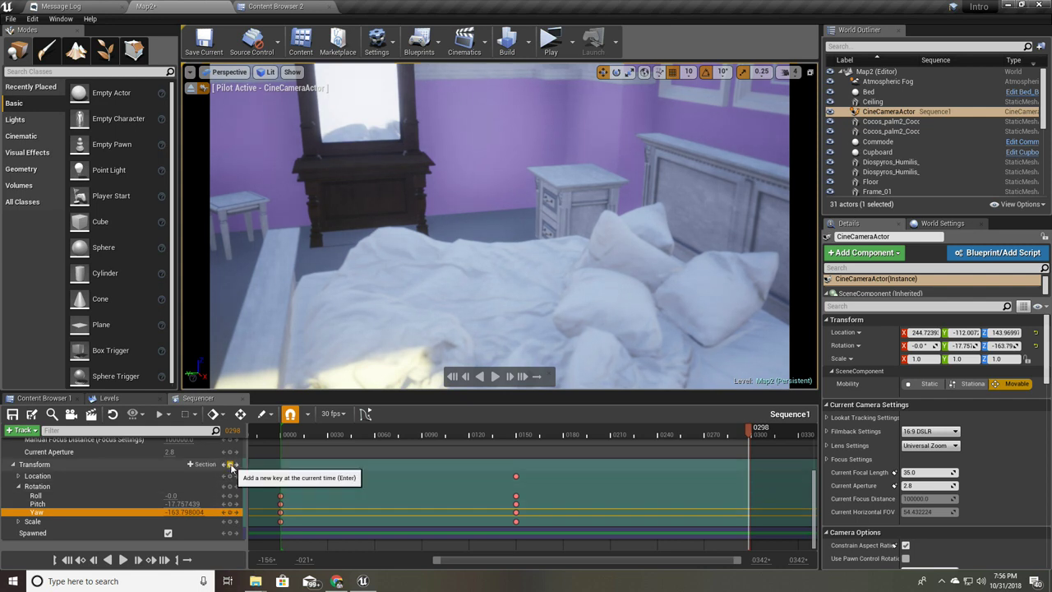
pyautogui.moveTo(748, 432)
pyautogui.mouseDown()
pyautogui.moveTo(303, 452)
pyautogui.moveTo(557, 452)
pyautogui.moveTo(733, 441)
pyautogui.moveTo(534, 432)
pyautogui.moveTo(286, 442)
pyautogui.mouseUp()
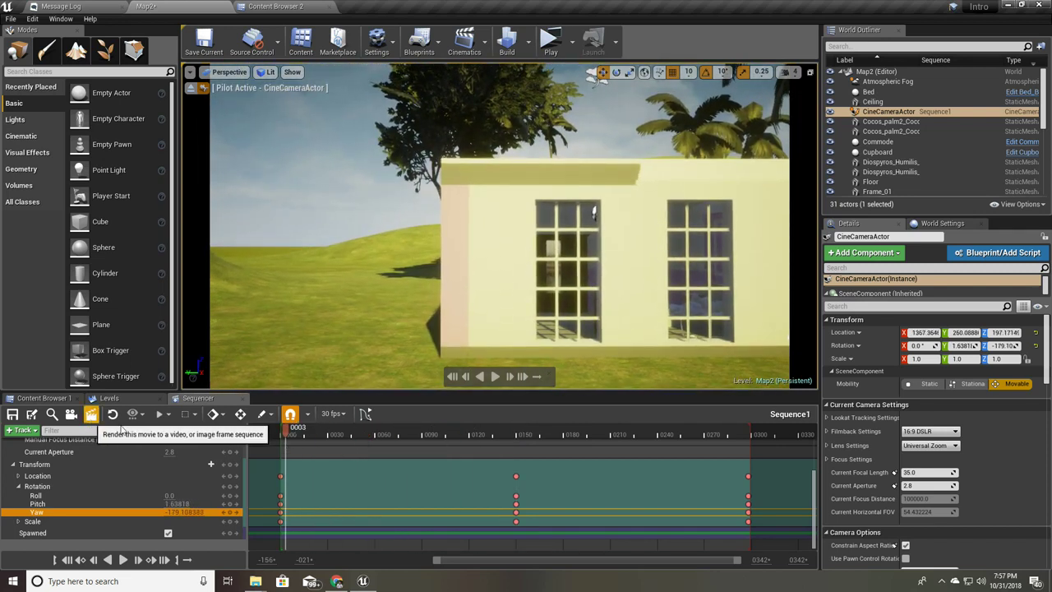
# Step: Open Sequence1's Render Movie settings, checking output format and keeping 30 fps
pyautogui.scroll(5, 123, 493)
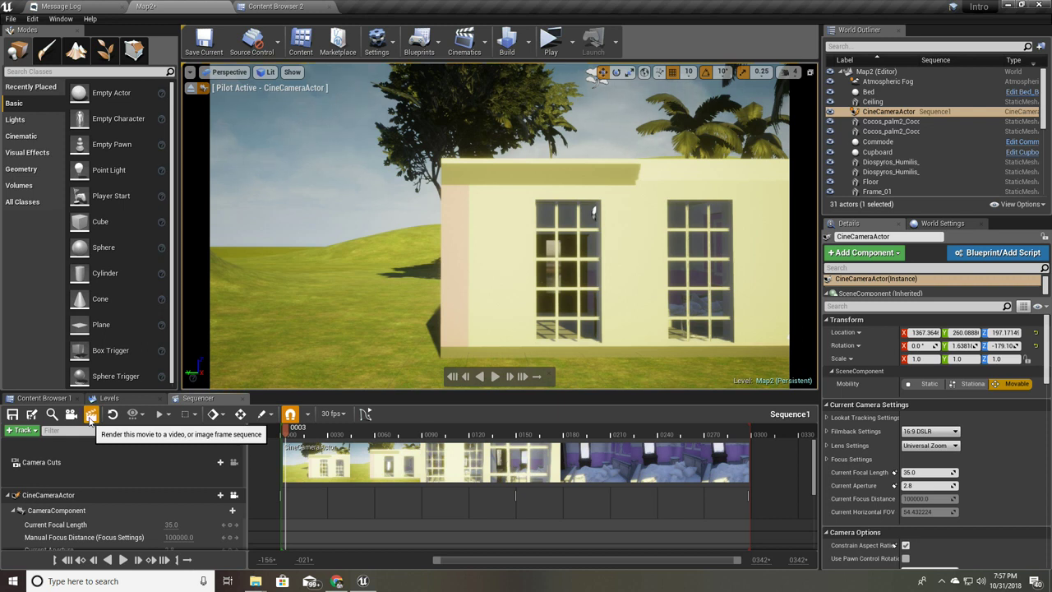
pyautogui.click(90, 417)
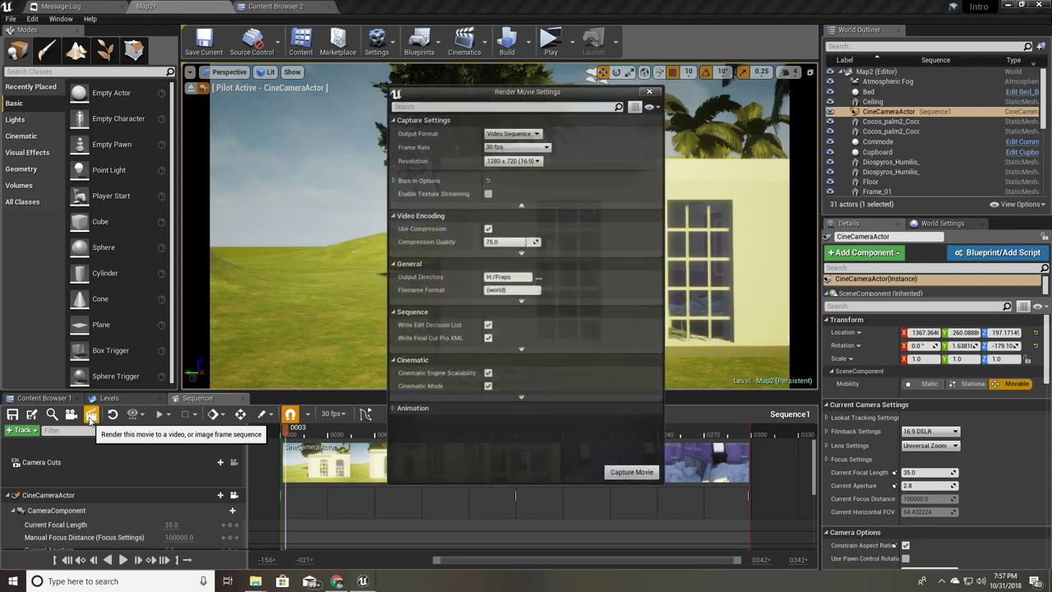
pyautogui.click(520, 134)
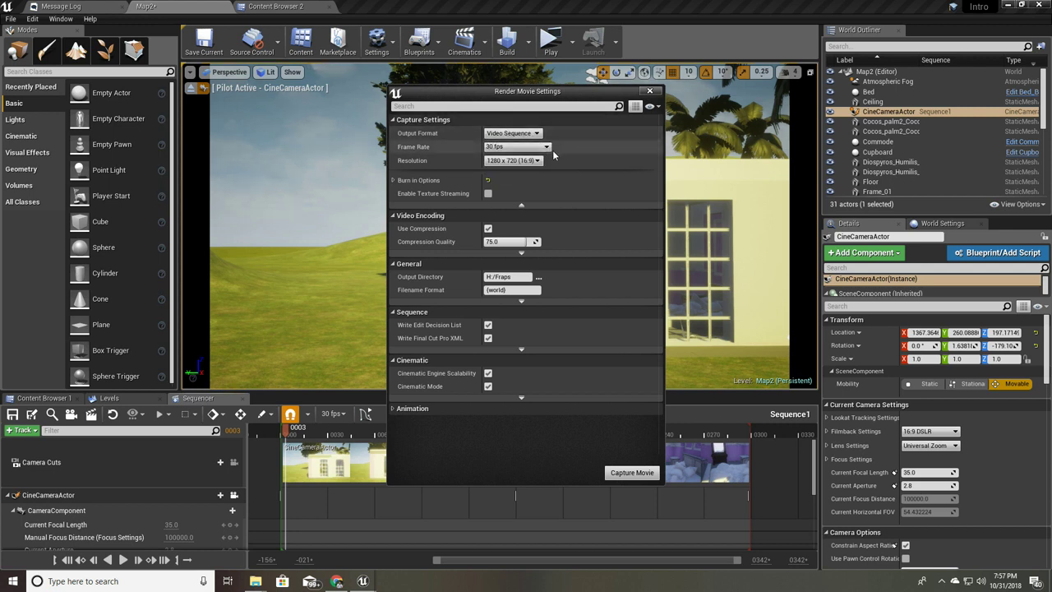
pyautogui.click(545, 153)
pyautogui.click(595, 147)
# Step: Set the render output directory to H:\Tutorial
pyautogui.click(539, 281)
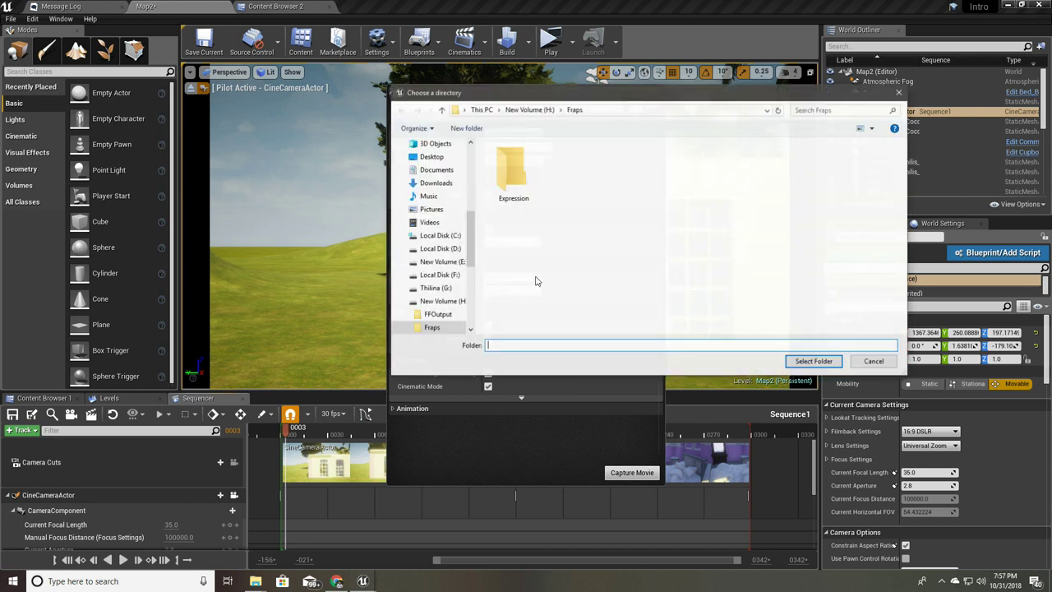
pyautogui.click(546, 111)
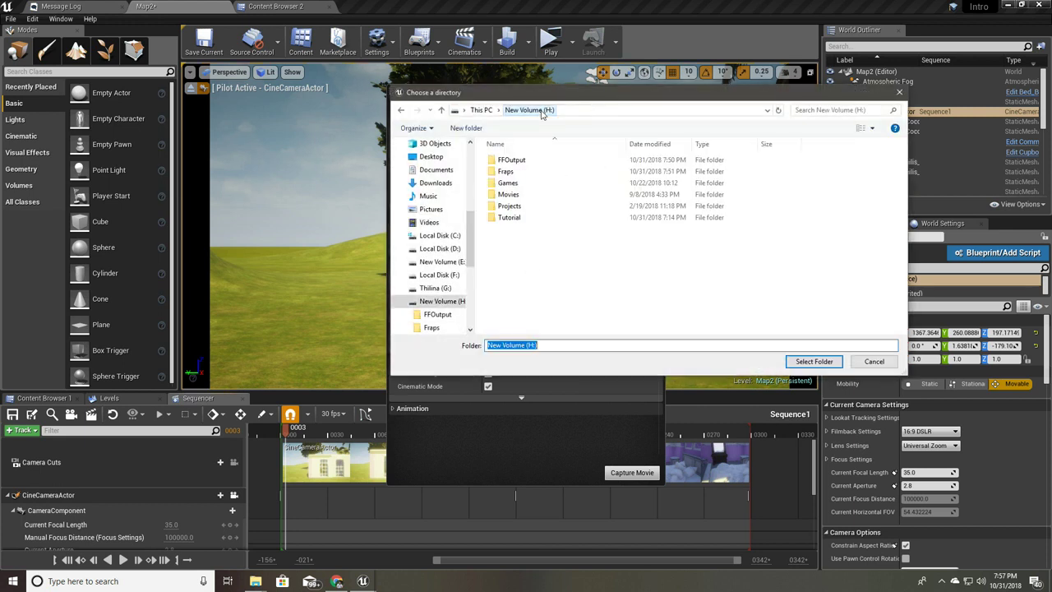
pyautogui.doubleClick(518, 218)
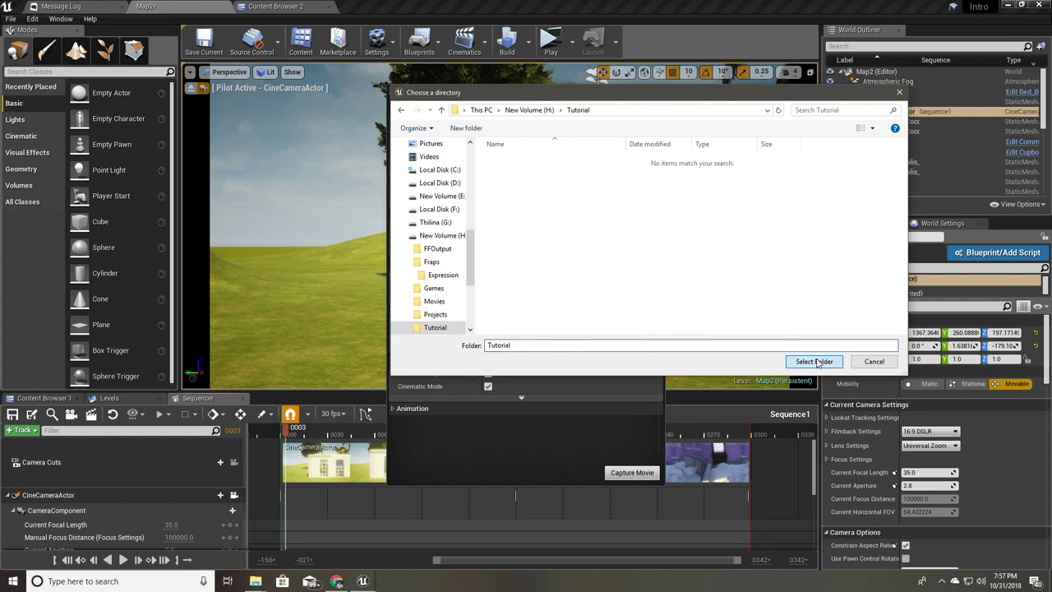
pyautogui.click(818, 362)
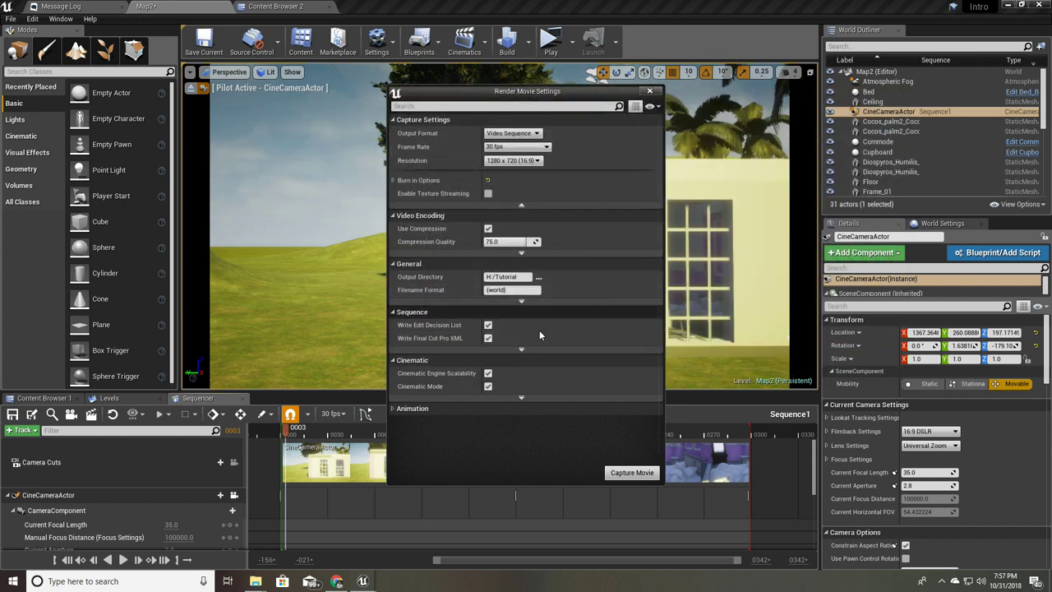
# Step: Capture Sequence1 as a movie, continuing past the failed asset save until capture runs
pyautogui.click(626, 473)
pyautogui.click(586, 392)
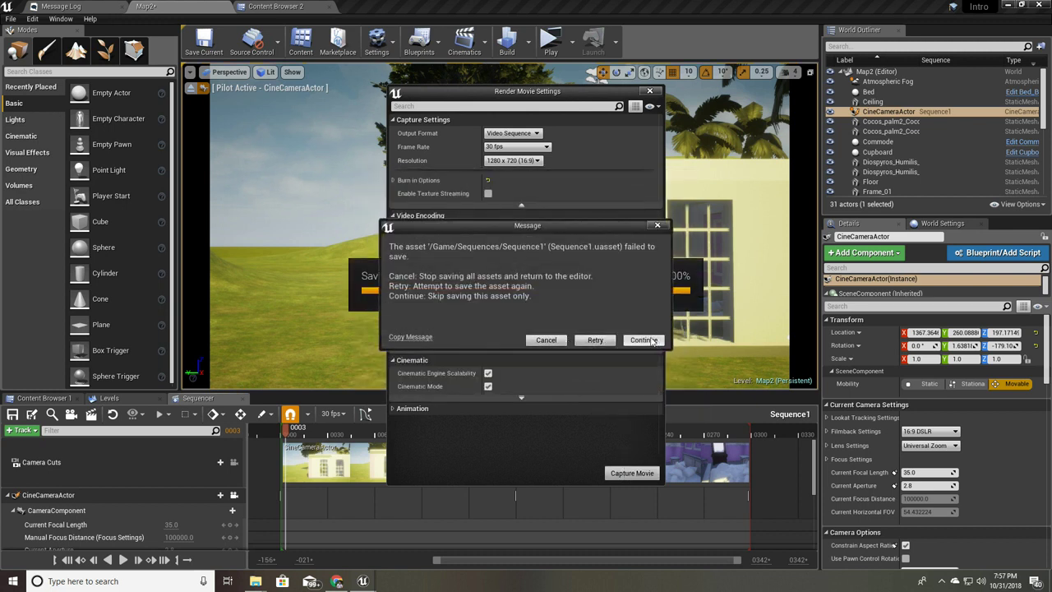
pyautogui.click(643, 341)
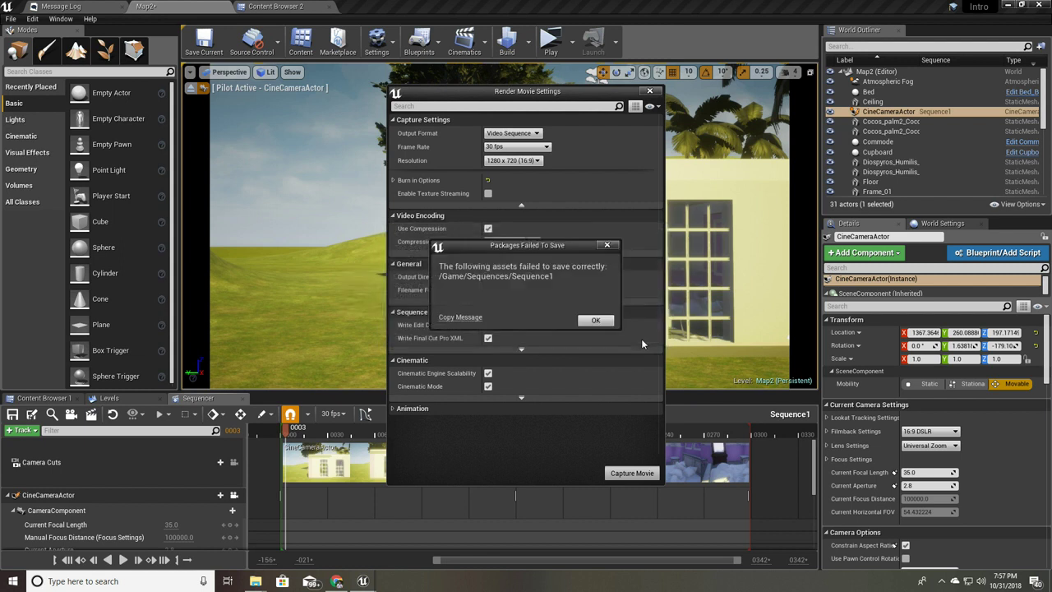
pyautogui.click(591, 321)
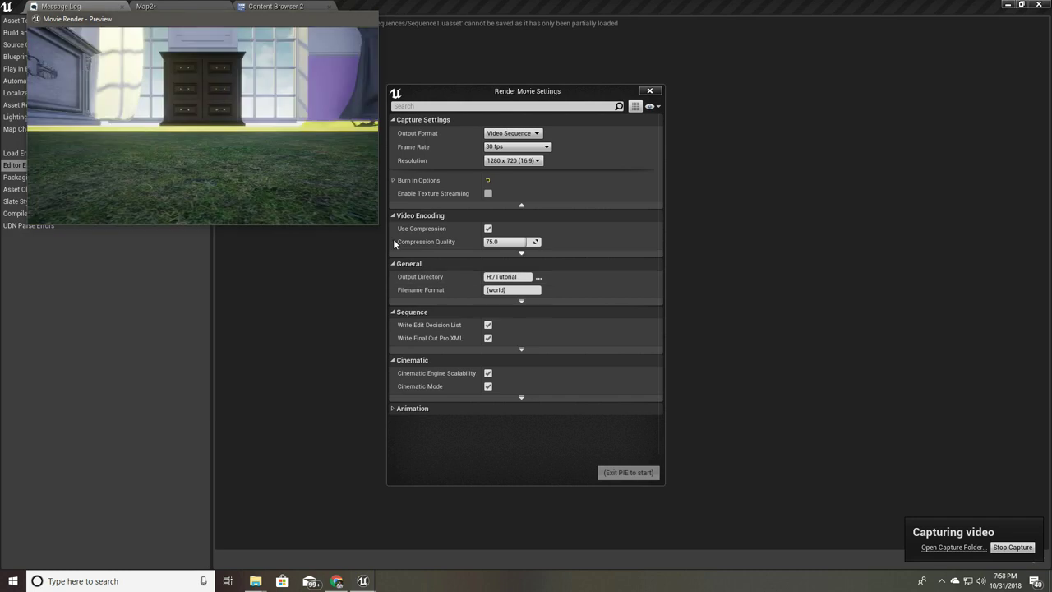
# Step: Open the Tutorial capture folder and select the rendered Map2.avi file
pyautogui.click(994, 551)
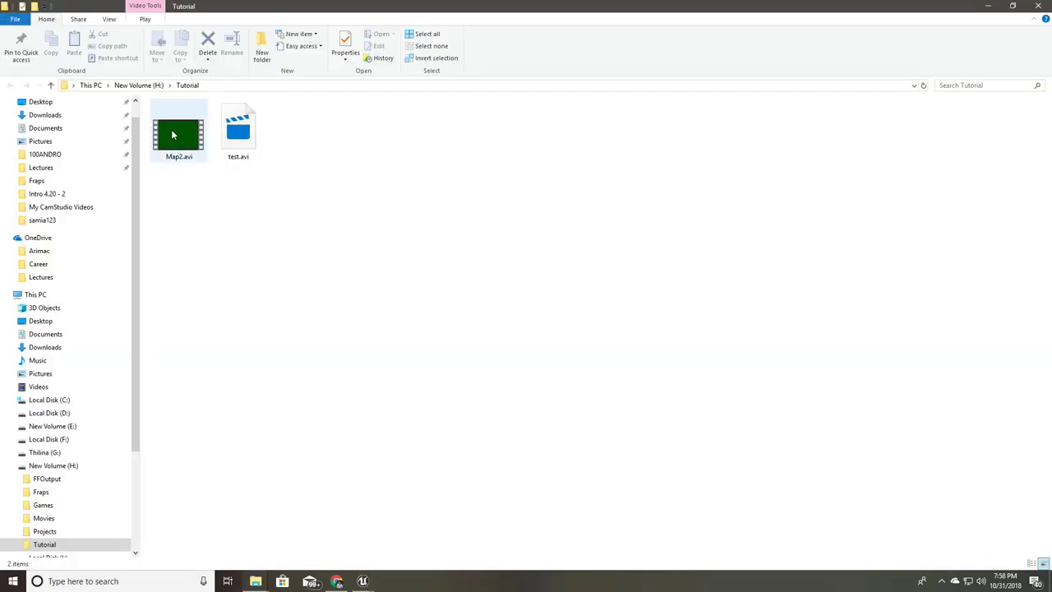
pyautogui.click(172, 134)
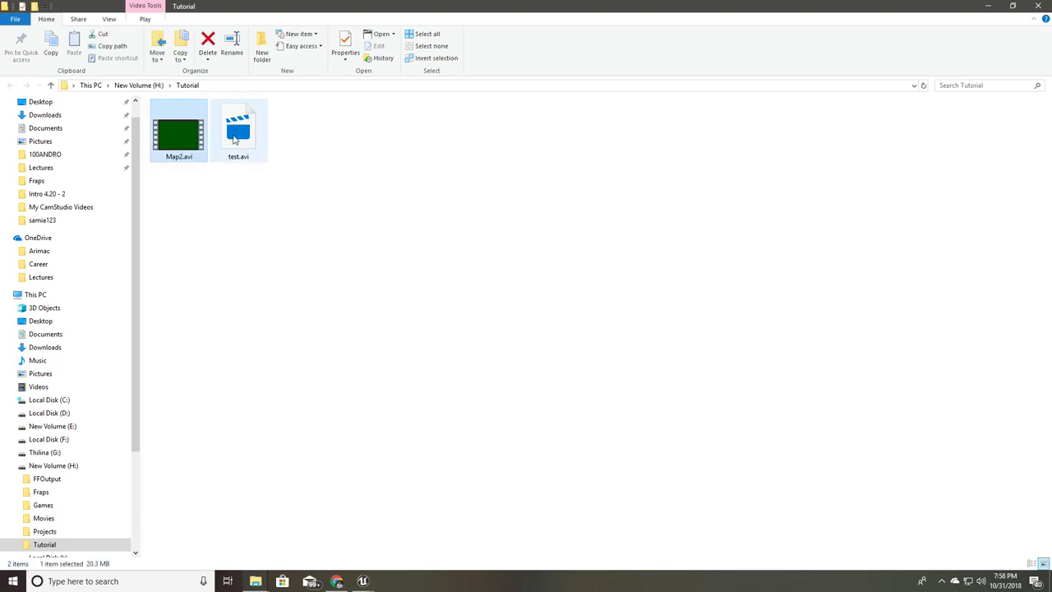
pyautogui.click(234, 139)
# Step: Play Map2.avi in Movies & TV, exit full screen, and close the player
pyautogui.doubleClick(179, 135)
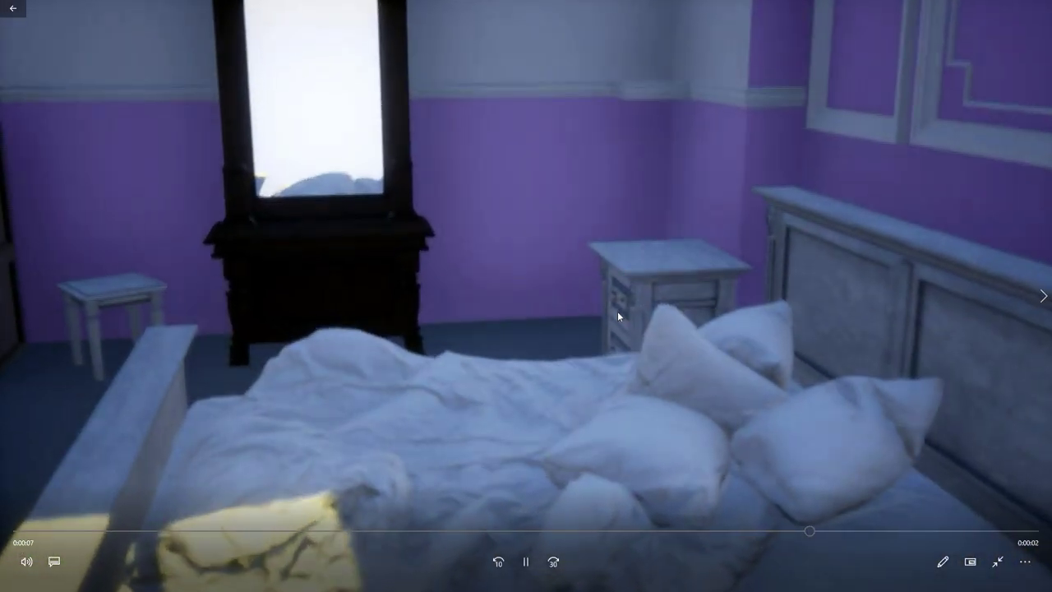
pyautogui.doubleClick(618, 313)
pyautogui.click(1040, 8)
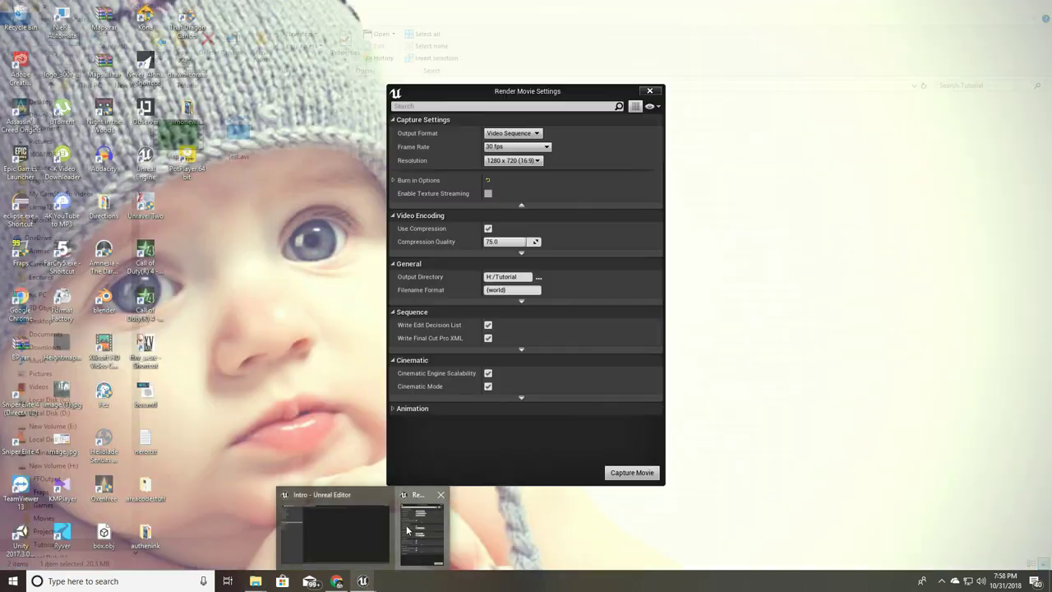
# Step: Bring Unreal Editor back to the front and close the Render Movie Settings window
pyautogui.click(419, 526)
pyautogui.click(648, 91)
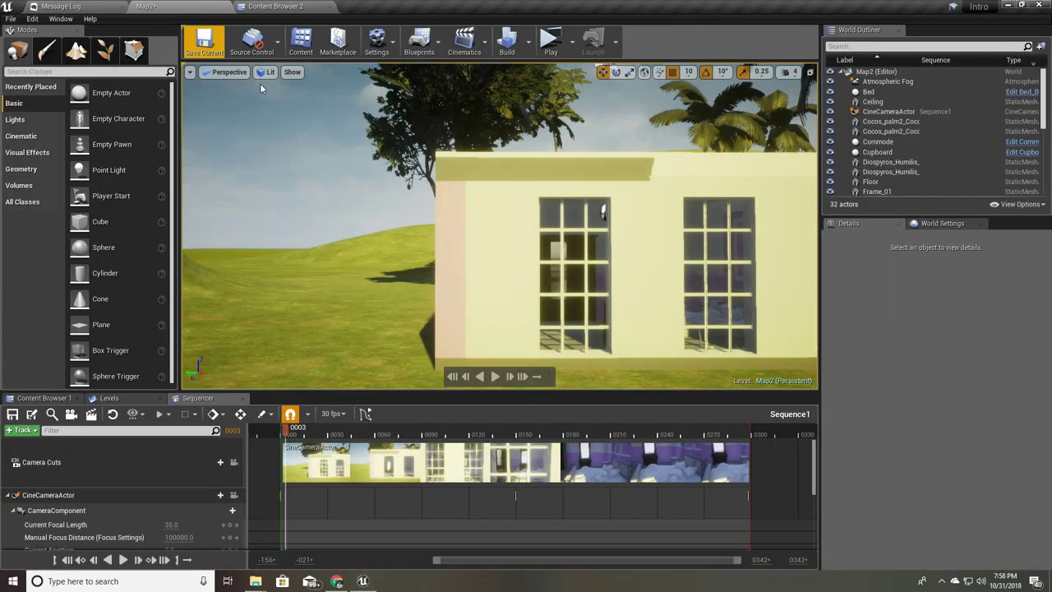